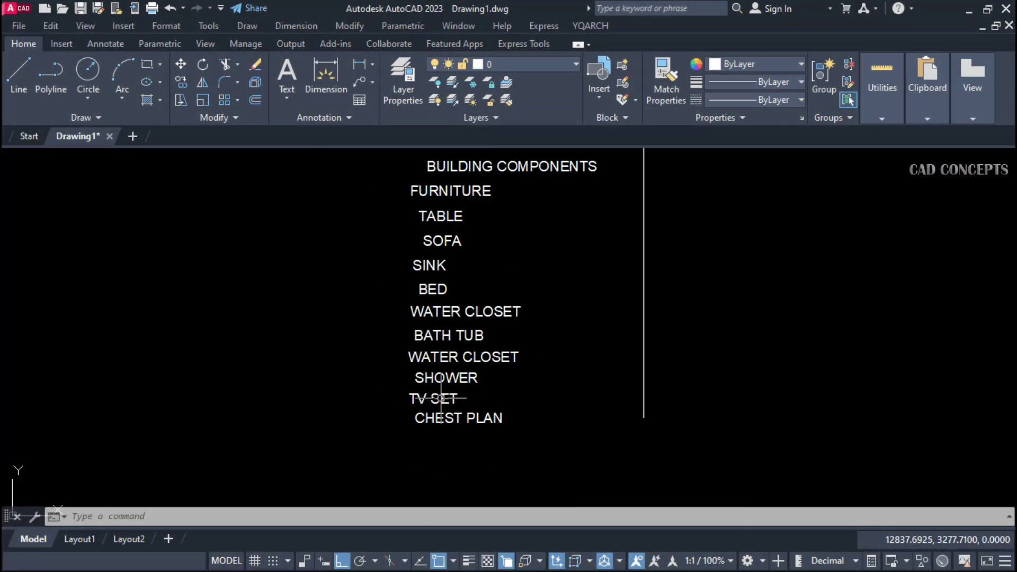
- Space both text lists evenly along the vertical line with YQArch Equal by Line, from the line's upper endpoint to its lower endpoint
{"action": "scroll", "coordinate": [415, 400], "scroll_direction": "down", "scroll_amount": 2}
{"action": "middle_click_drag", "start_coordinate": [486, 415], "coordinate": [487, 423]}
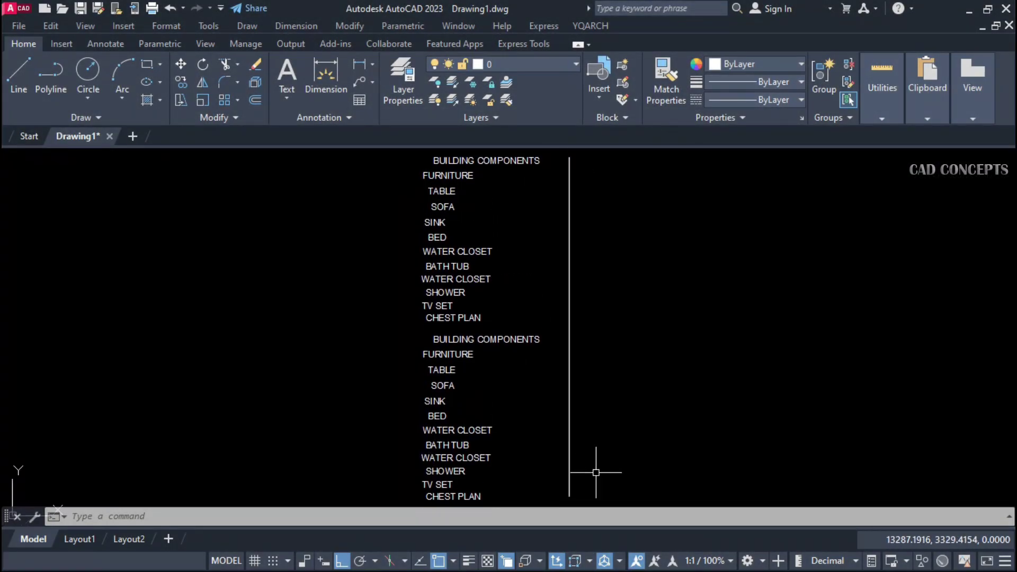
{"action": "type", "text": "AG"}
{"action": "key", "text": "Return"}
{"action": "type", "text": "S"}
{"action": "key", "text": "Return"}
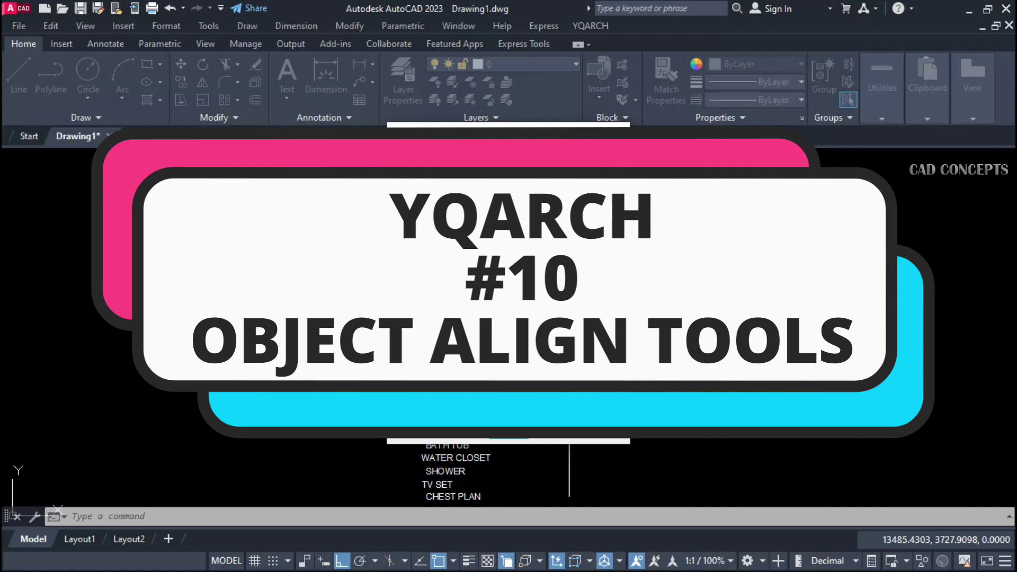
{"action": "left_click", "coordinate": [463, 325]}
{"action": "left_click", "coordinate": [489, 502]}
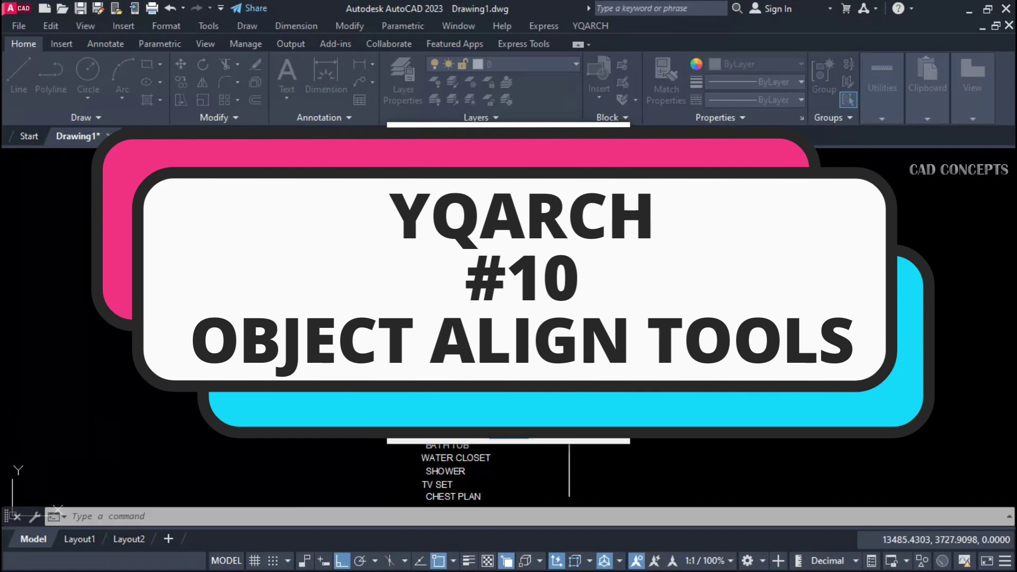
{"action": "left_click", "coordinate": [463, 325]}
{"action": "left_click", "coordinate": [489, 502]}
{"action": "left_click", "coordinate": [390, 185]}
{"action": "key", "text": "Return"}
{"action": "left_click", "coordinate": [570, 158]}
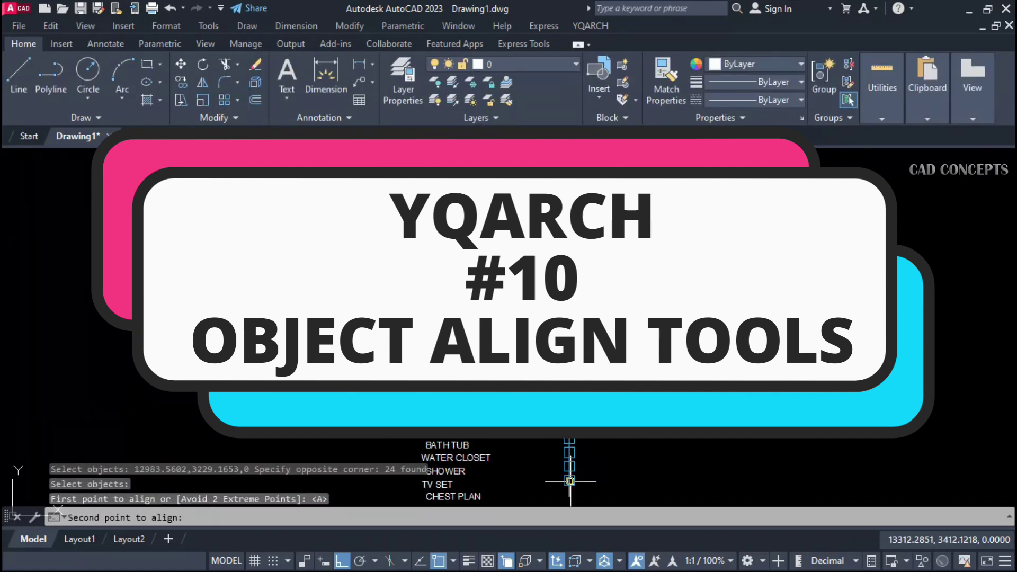
{"action": "left_click", "coordinate": [570, 496]}
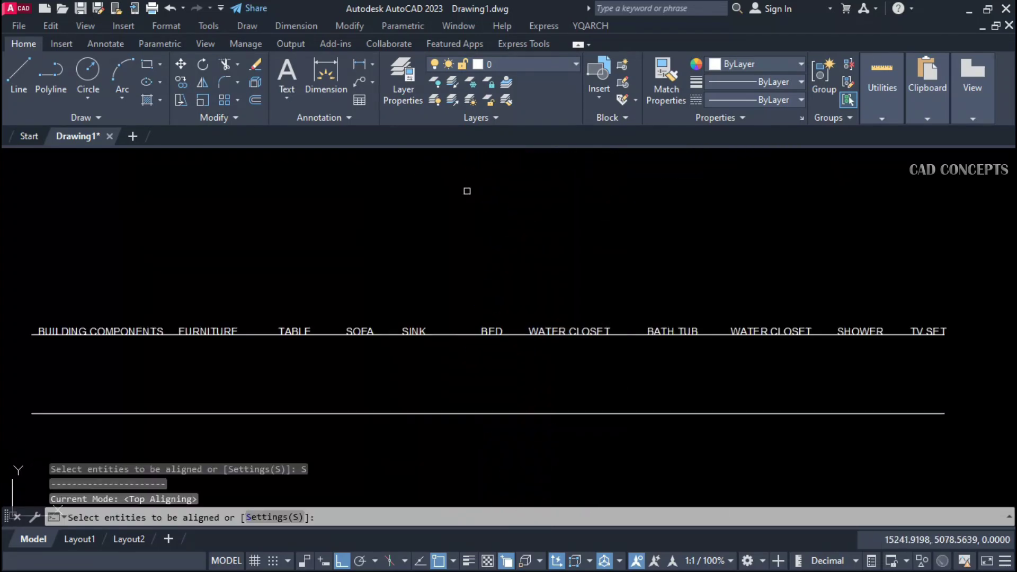
{"action": "left_click", "coordinate": [34, 290]}
{"action": "left_click", "coordinate": [958, 343]}
{"action": "key", "text": "Return"}
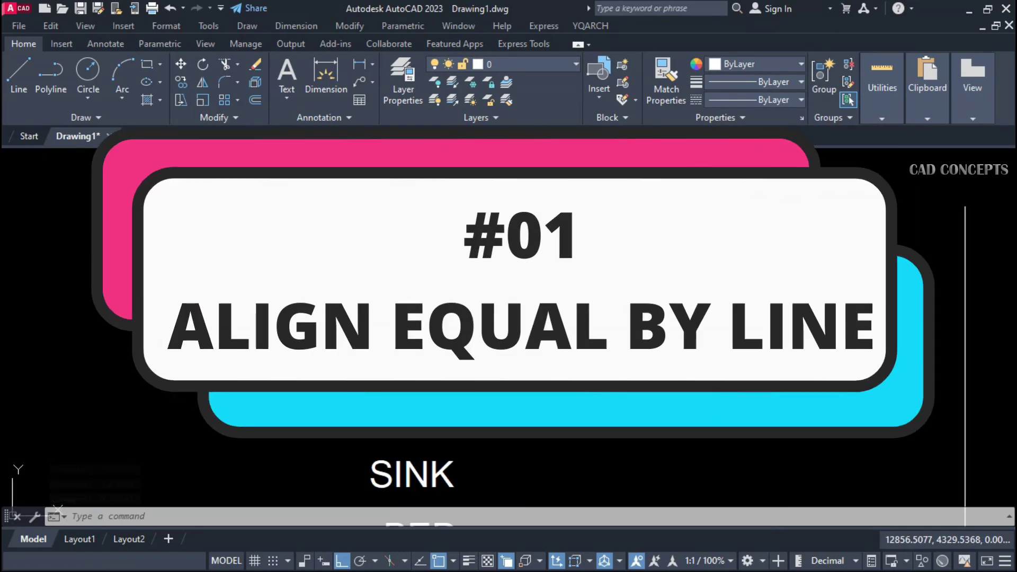
- Examine the spacing and alignment of the text labels in the column beside the vertical line
{"action": "scroll", "coordinate": [468, 344], "scroll_direction": "up", "scroll_amount": 2}
{"action": "scroll", "coordinate": [469, 342], "scroll_direction": "down", "scroll_amount": 4}
{"action": "middle_click_drag", "start_coordinate": [465, 392], "coordinate": [452, 292]}
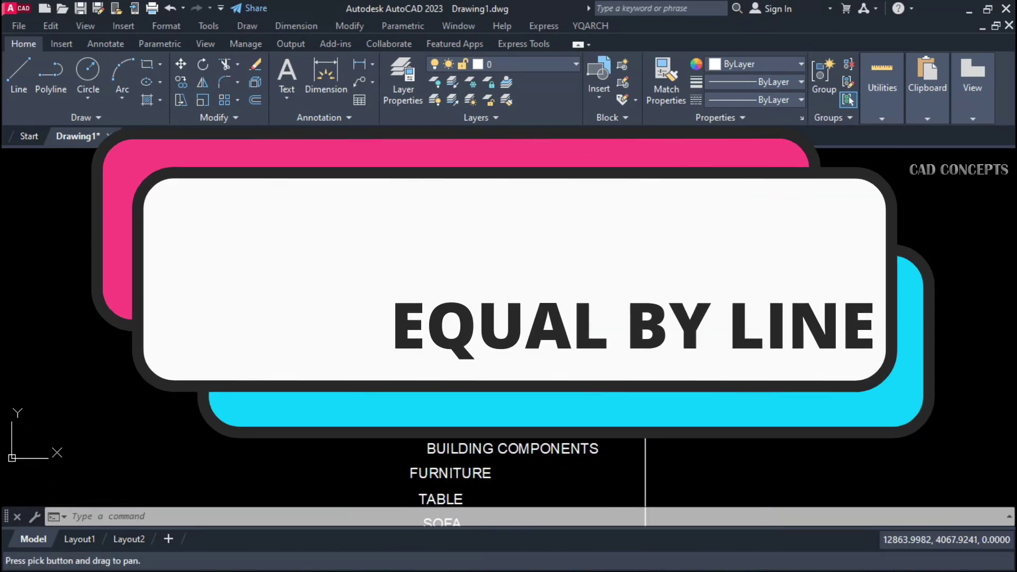
{"action": "scroll", "coordinate": [454, 362], "scroll_direction": "up", "scroll_amount": 2}
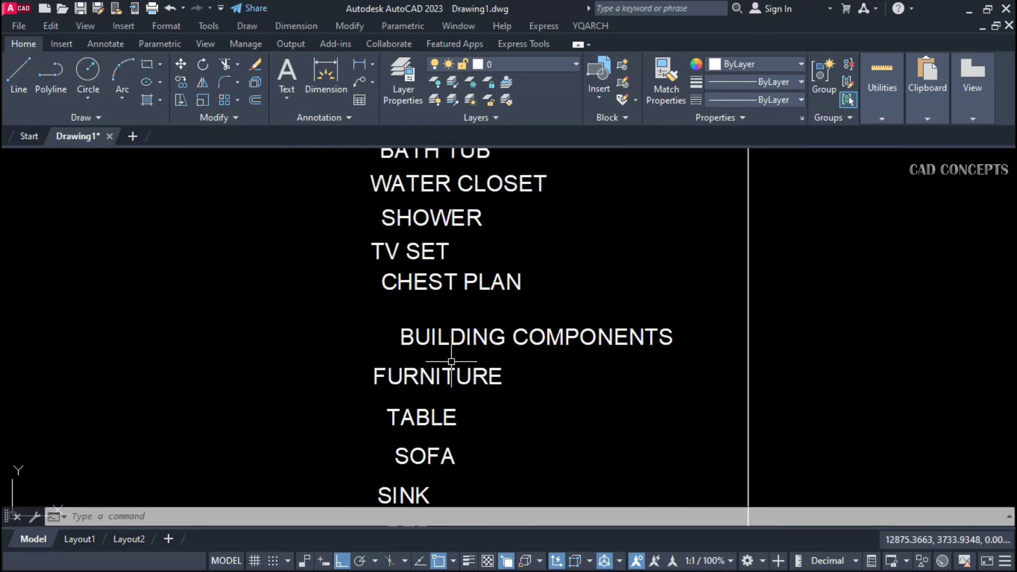
{"action": "scroll", "coordinate": [451, 362], "scroll_direction": "down", "scroll_amount": 2}
{"action": "middle_click_drag", "start_coordinate": [444, 466], "coordinate": [443, 366]}
{"action": "scroll", "coordinate": [441, 397], "scroll_direction": "up", "scroll_amount": 1}
{"action": "middle_click_drag", "start_coordinate": [473, 325], "coordinate": [487, 420]}
{"action": "scroll", "coordinate": [429, 383], "scroll_direction": "down", "scroll_amount": 1}
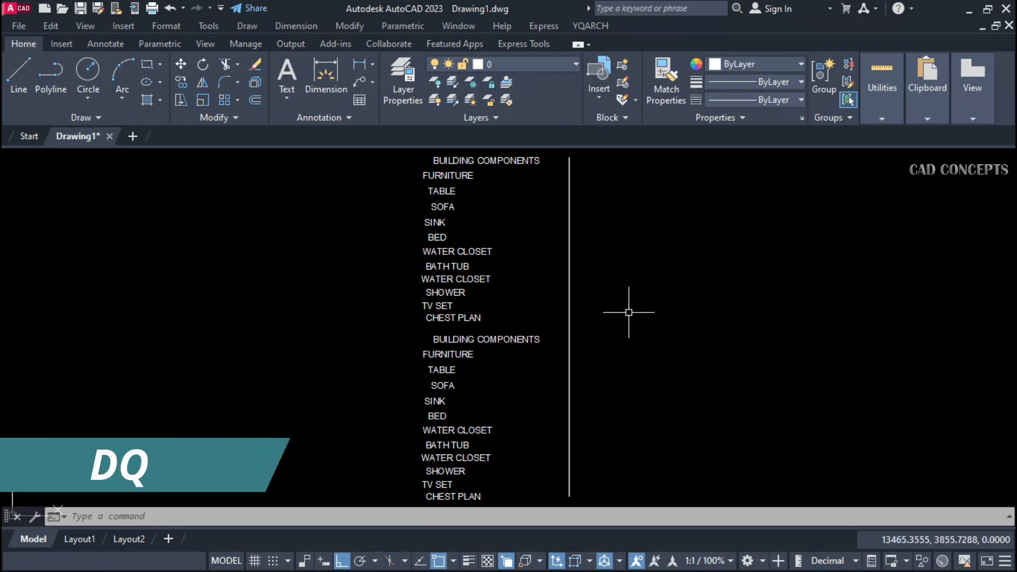
- Distribute all the column's text labels with YQArch Equal by Line between the upper and lower ends of the vertical line
{"action": "type", "text": "DQ"}
{"action": "key", "text": "Return"}
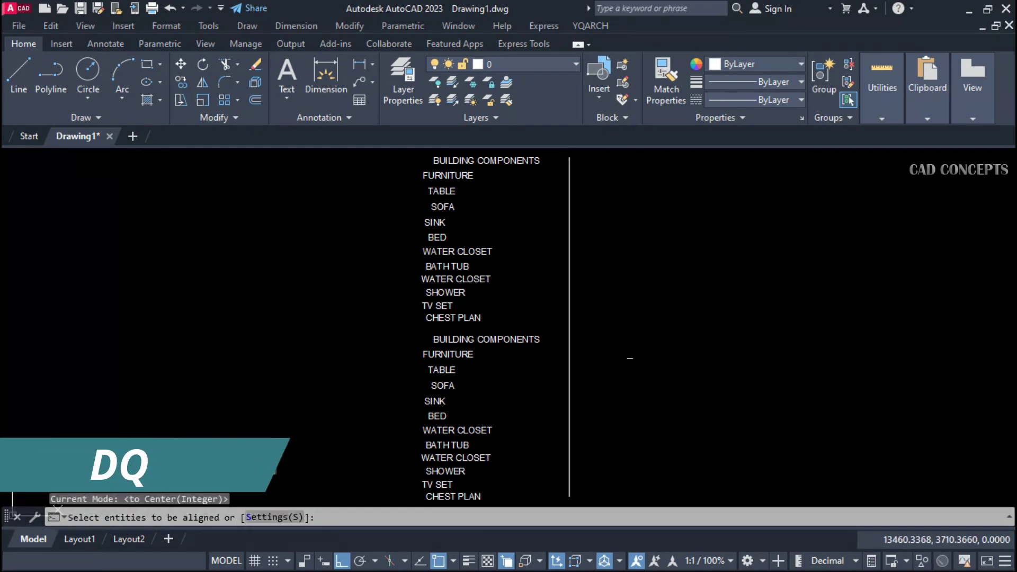
{"action": "type", "text": "S"}
{"action": "key", "text": "Return"}
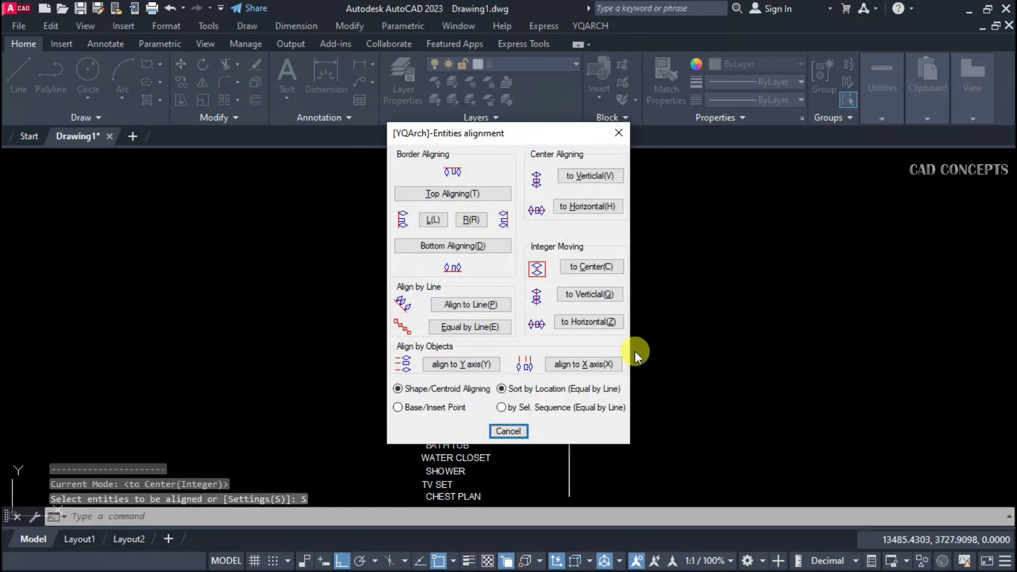
{"action": "left_click", "coordinate": [468, 327]}
{"action": "left_click", "coordinate": [483, 498]}
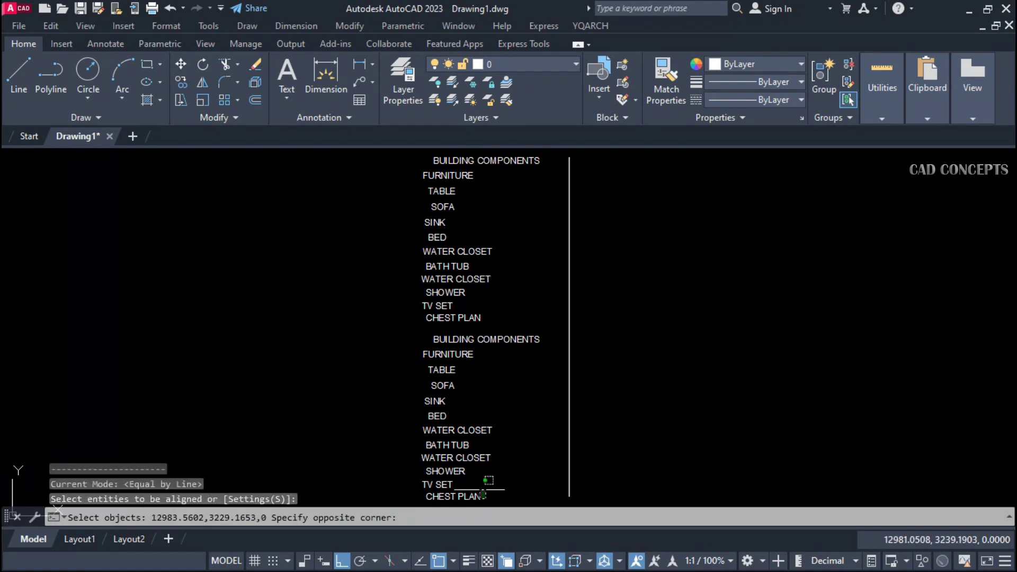
{"action": "left_click", "coordinate": [390, 156]}
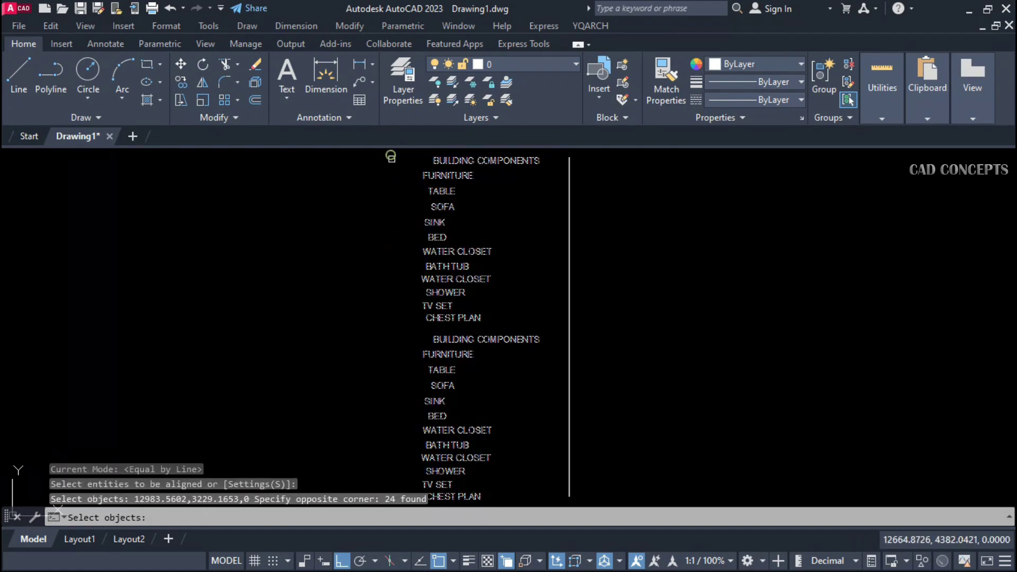
{"action": "key", "text": "Return"}
{"action": "left_click", "coordinate": [569, 157]}
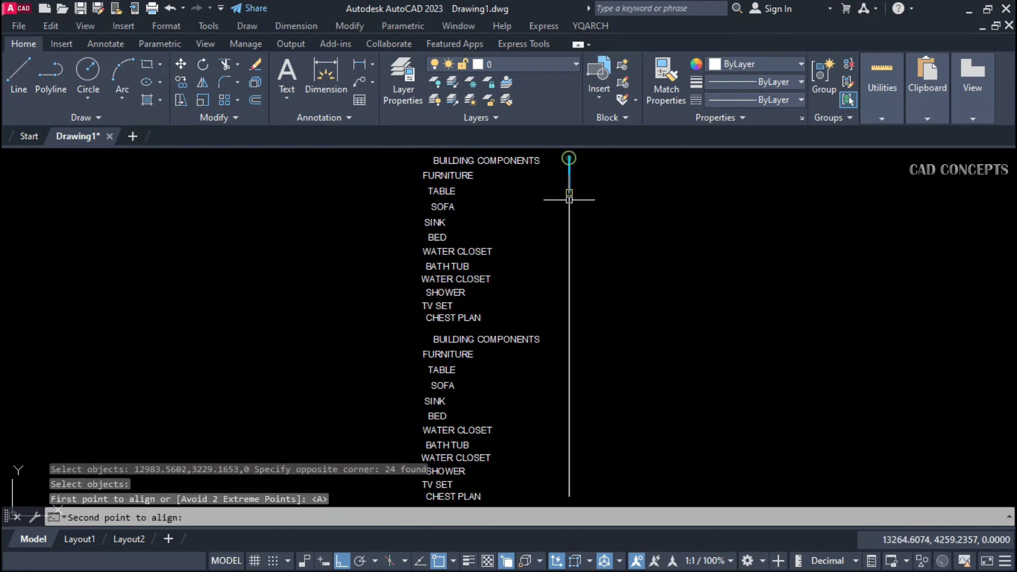
{"action": "left_click", "coordinate": [568, 501]}
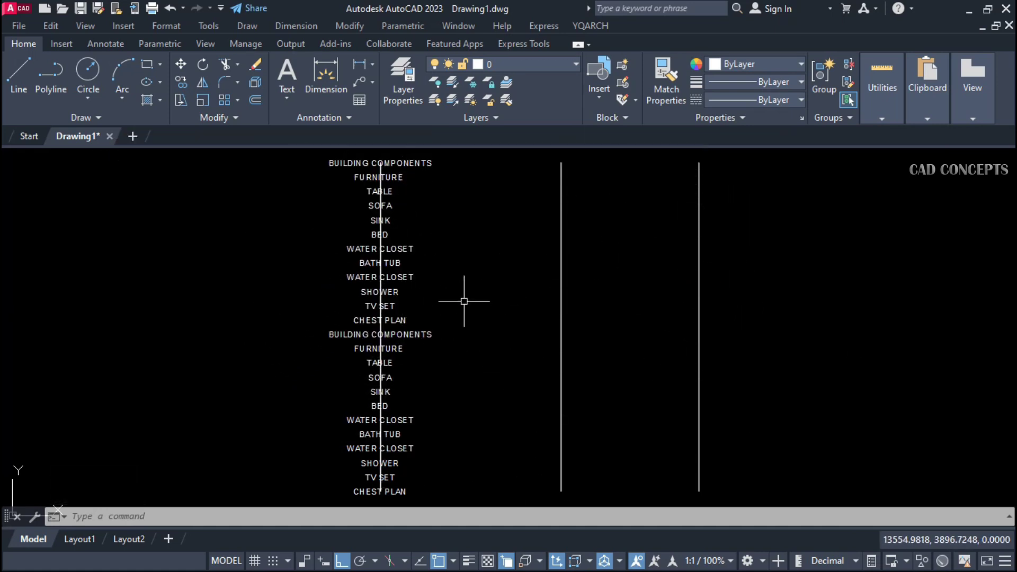
- Align the left edges of all the column's text labels to the middle vertical line with YQArch left aligning
{"action": "type", "text": "dq"}
{"action": "key", "text": "Return"}
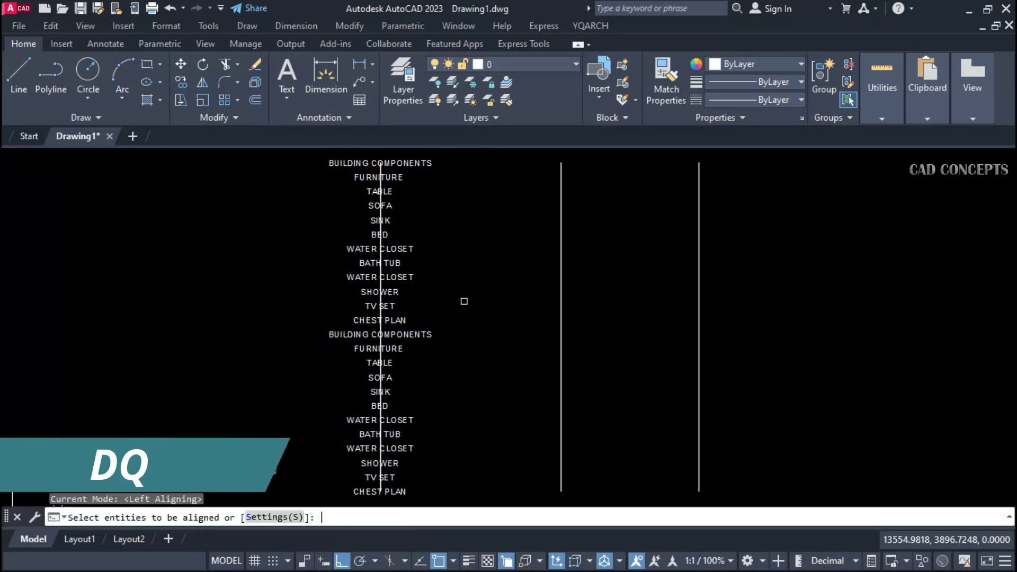
{"action": "type", "text": "S"}
{"action": "key", "text": "Return"}
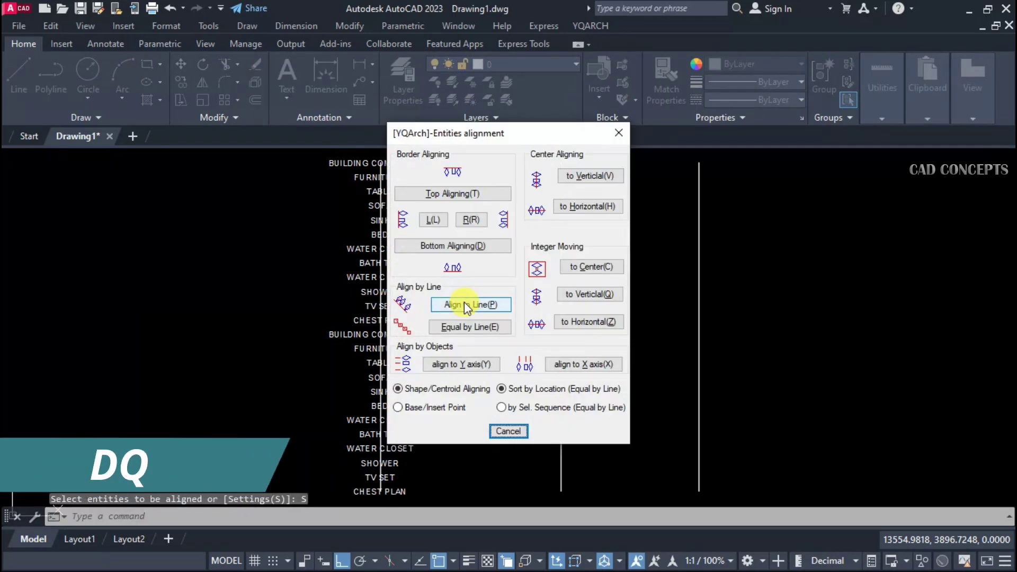
{"action": "left_click", "coordinate": [431, 221]}
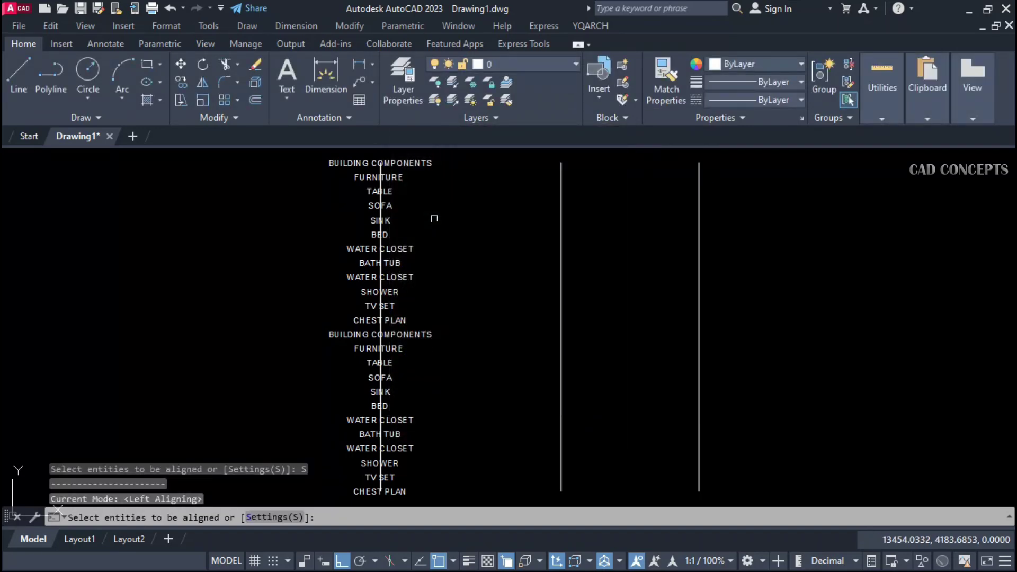
{"action": "left_click", "coordinate": [377, 155]}
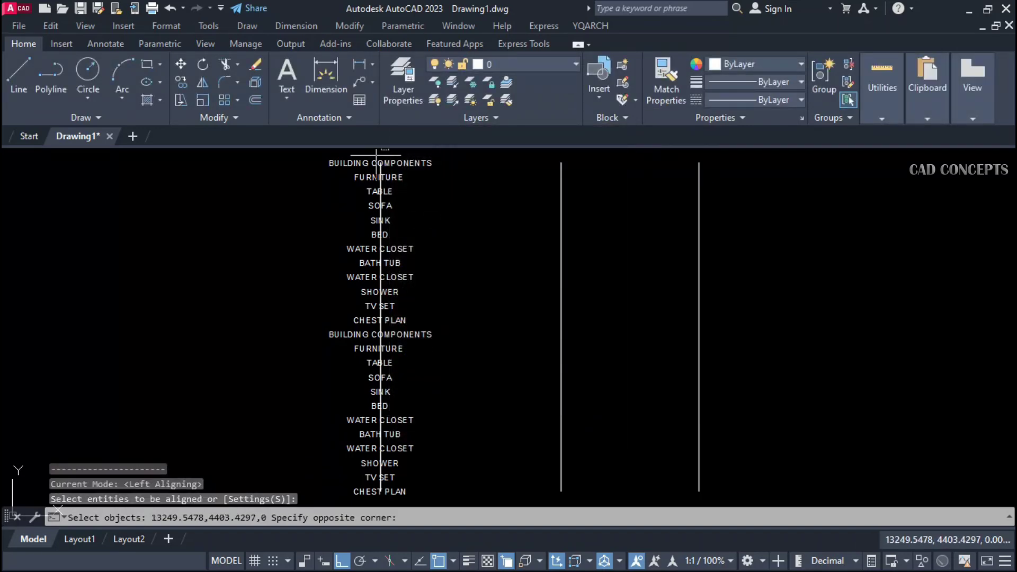
{"action": "left_click", "coordinate": [354, 500]}
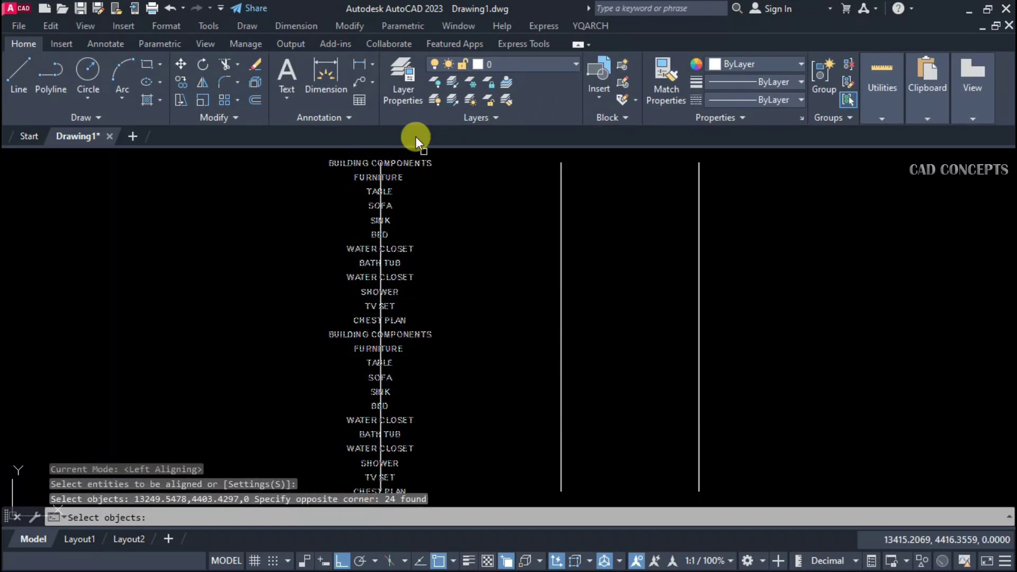
{"action": "key", "text": "Return"}
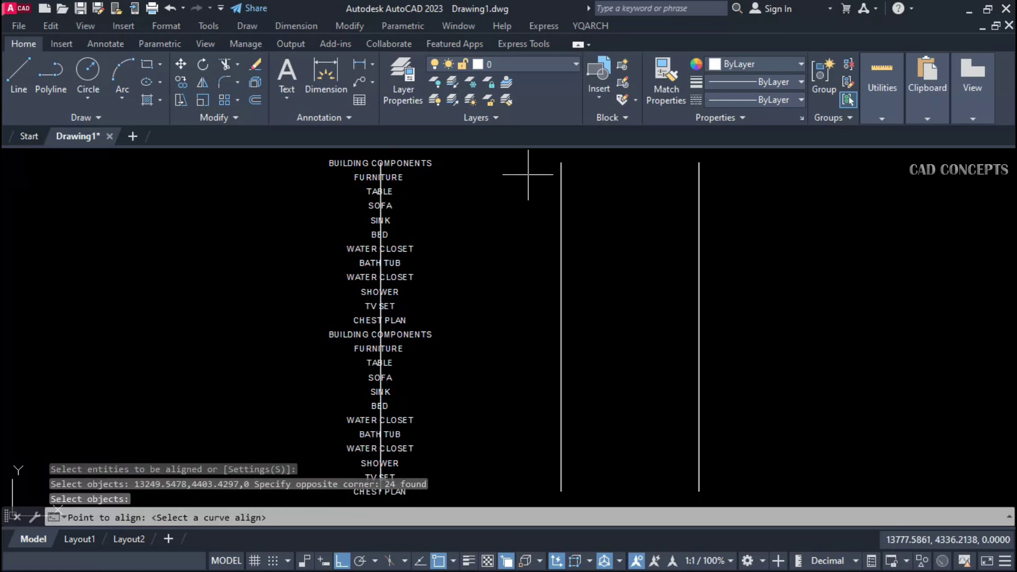
{"action": "left_click", "coordinate": [560, 158]}
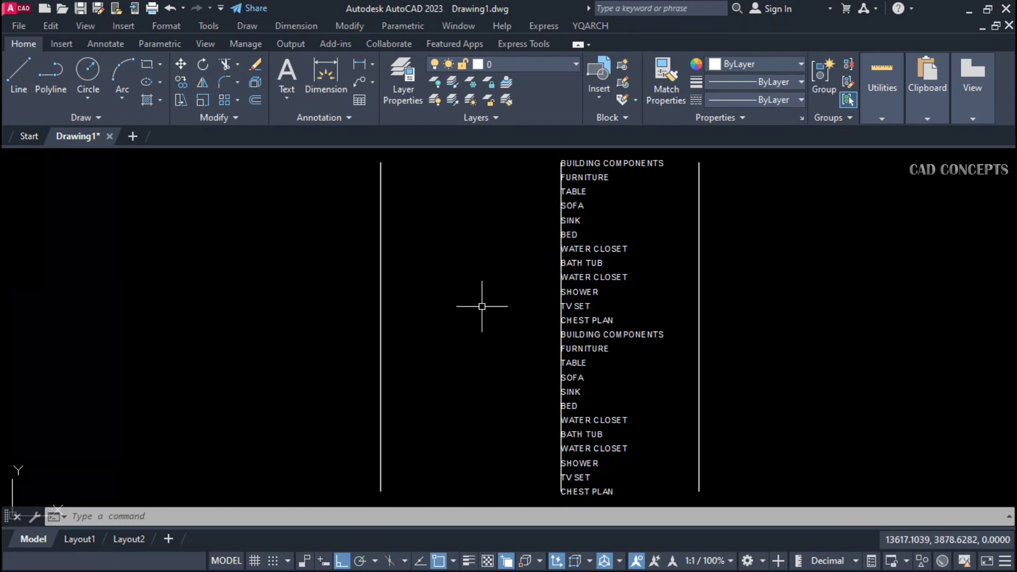
- Align the right edges of all the column's text labels to the rightmost vertical line with YQArch right aligning
{"action": "key", "text": "space"}
{"action": "left_click", "coordinate": [272, 516]}
{"action": "left_click", "coordinate": [466, 220]}
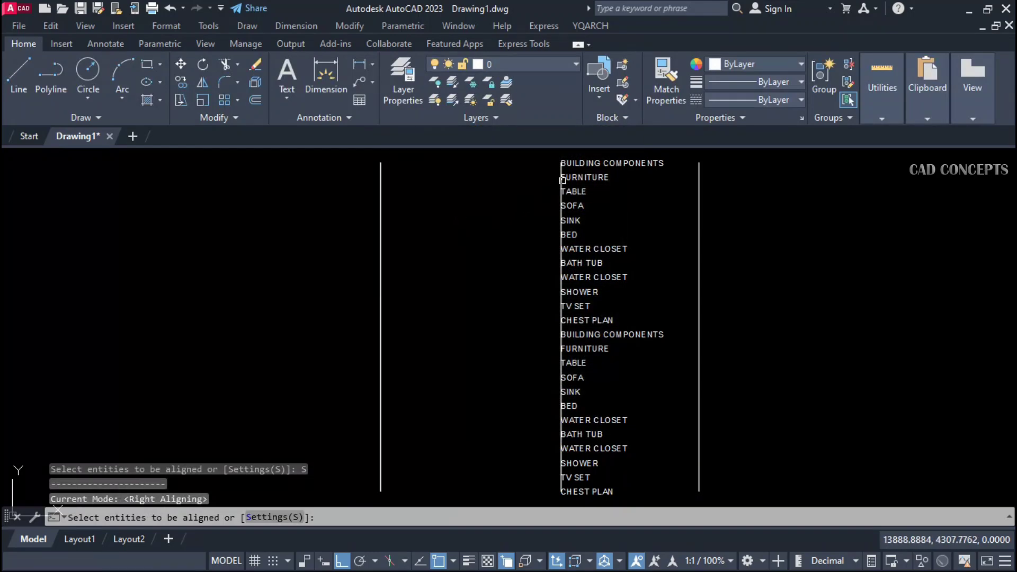
{"action": "left_click", "coordinate": [582, 153]}
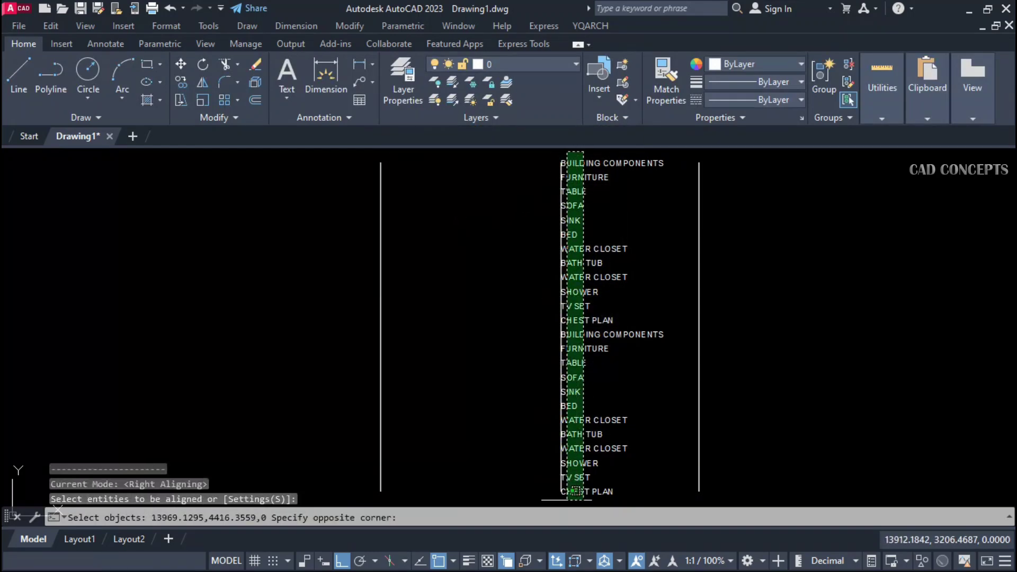
{"action": "left_click", "coordinate": [517, 423]}
{"action": "key", "text": "Return"}
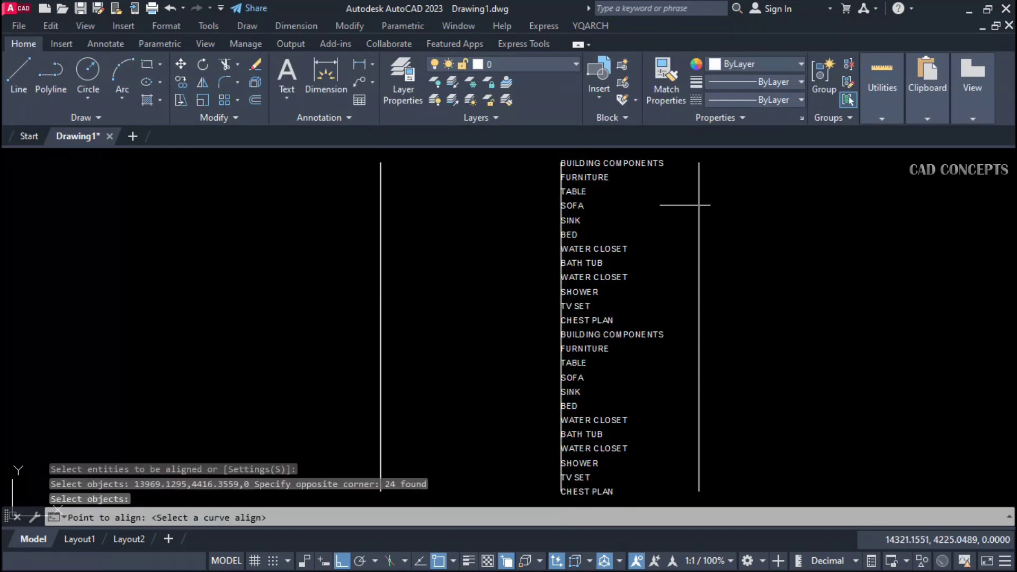
{"action": "left_click", "coordinate": [700, 160]}
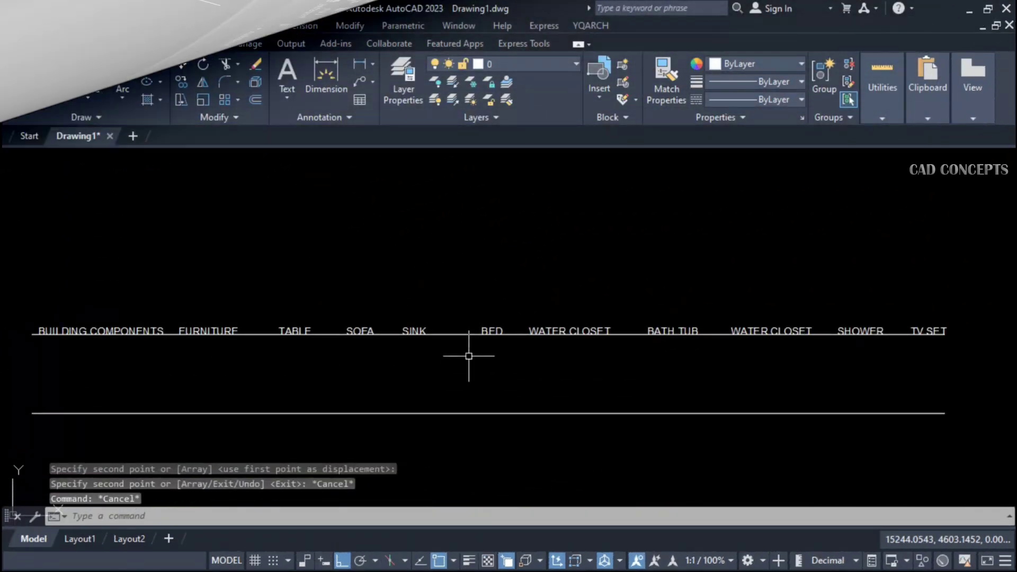
- Align the tops of the row of text labels to the lower horizontal line with YQArch Top Aligning
{"action": "type", "text": "ag"}
{"action": "key", "text": "Return"}
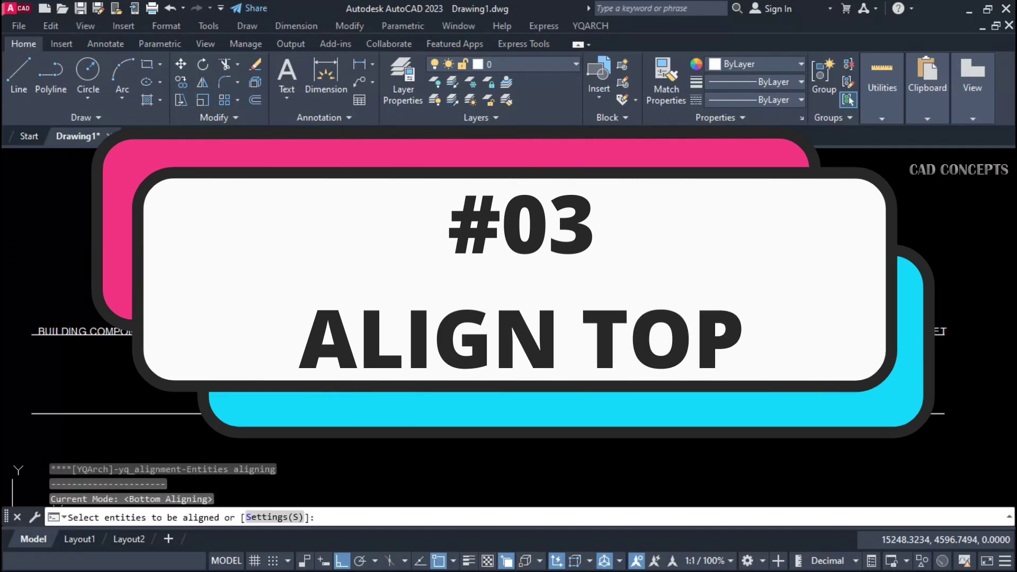
{"action": "type", "text": "S"}
{"action": "key", "text": "Return"}
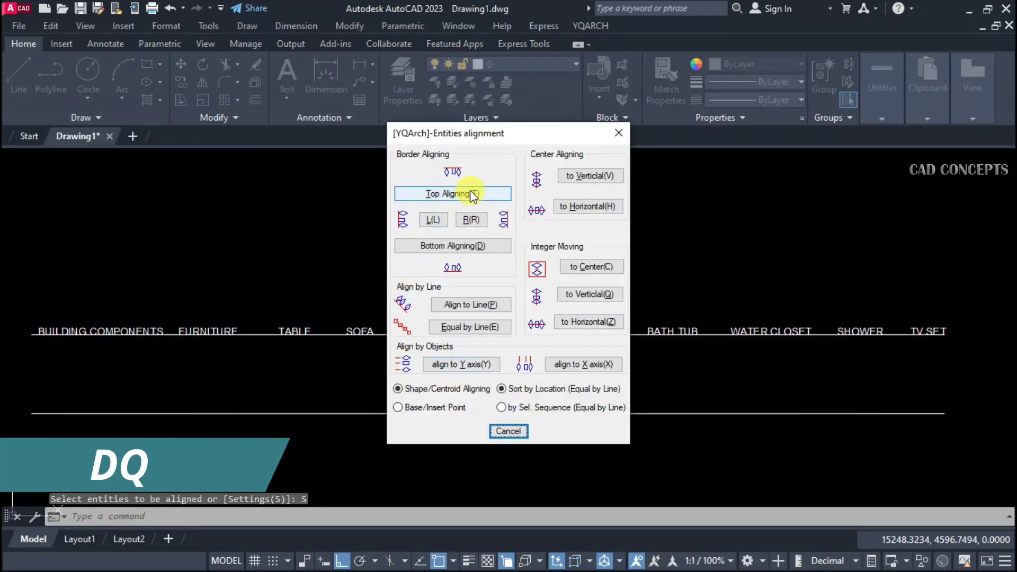
{"action": "left_click", "coordinate": [472, 195]}
{"action": "left_click", "coordinate": [34, 291]}
{"action": "left_click", "coordinate": [958, 344]}
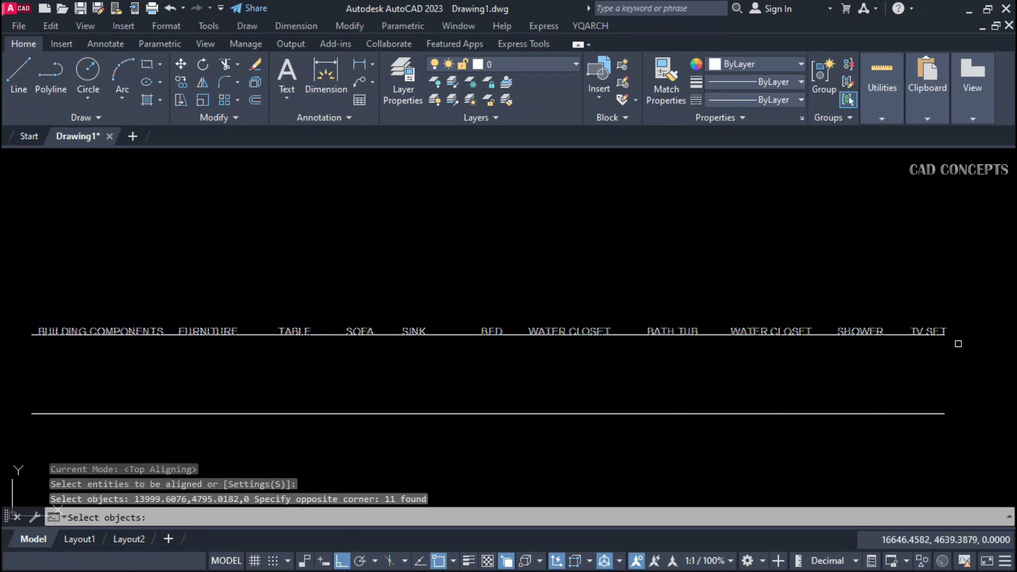
{"action": "key", "text": "Return"}
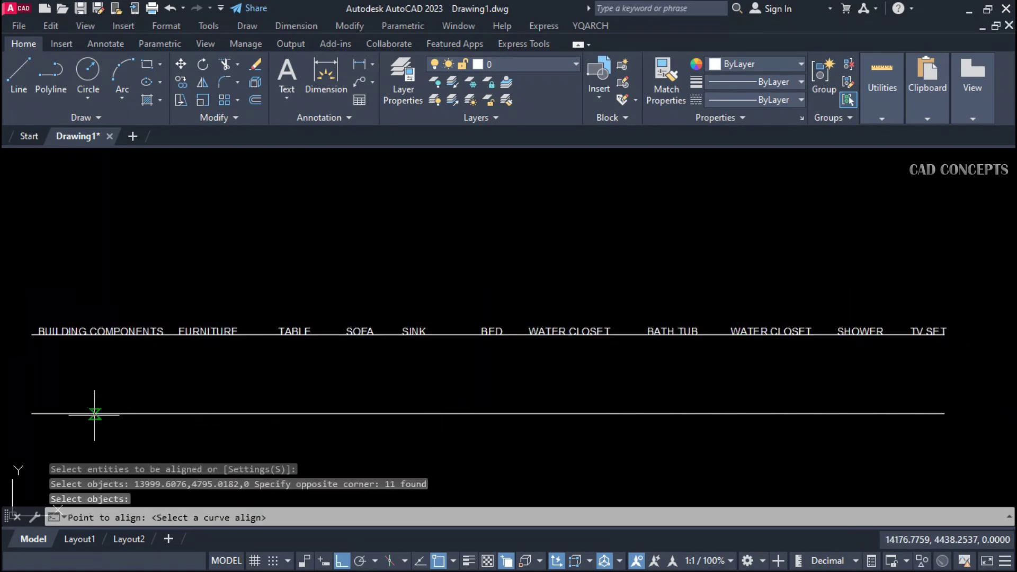
{"action": "left_click", "coordinate": [72, 414]}
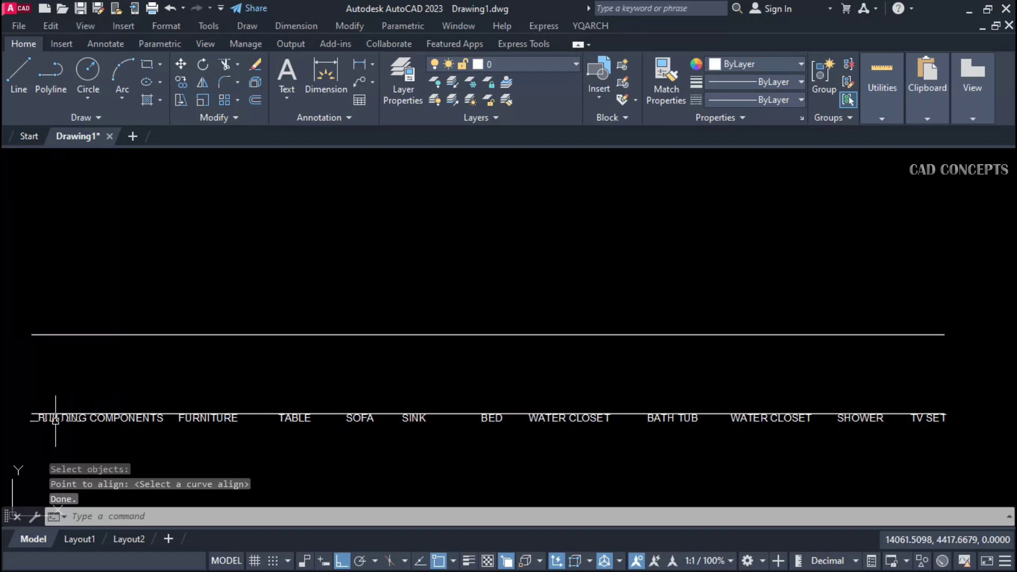
- Align the bottoms of the row of text labels to the horizontal line above them with YQArch Bottom Aligning
{"action": "middle_click_drag", "start_coordinate": [540, 375], "coordinate": [539, 346]}
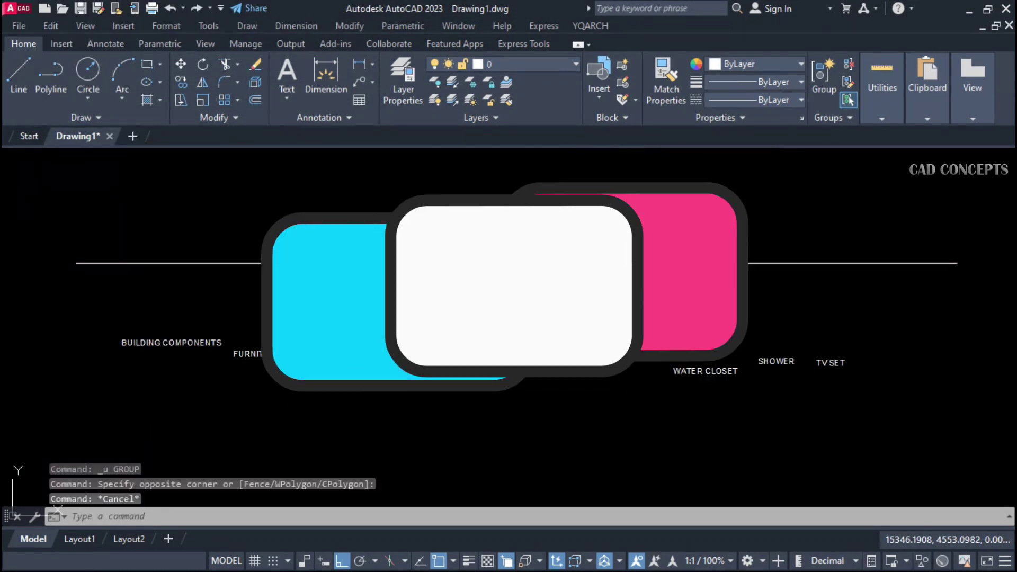
{"action": "type", "text": "Q"}
{"action": "key", "text": "Return"}
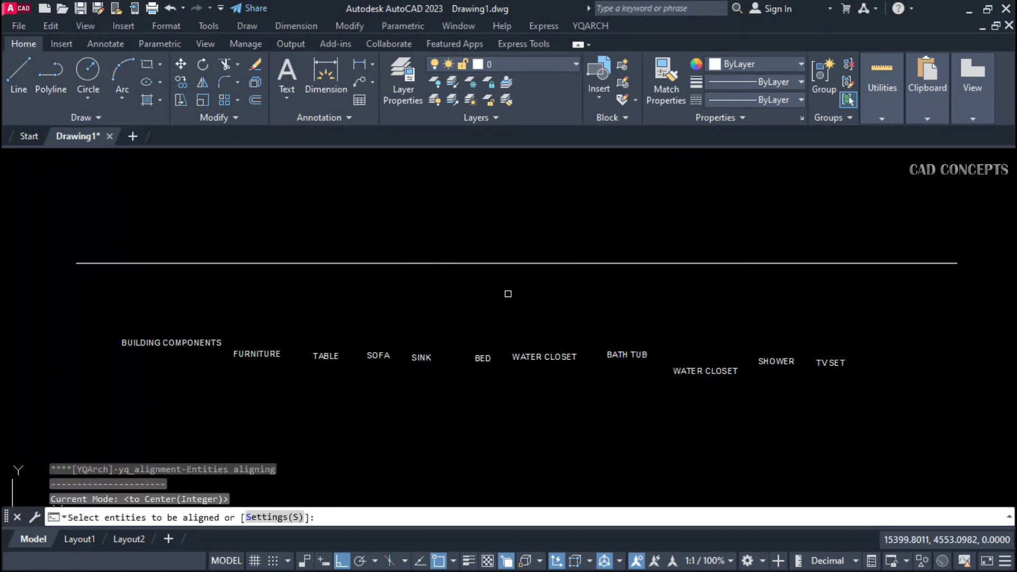
{"action": "type", "text": "S"}
{"action": "key", "text": "Return"}
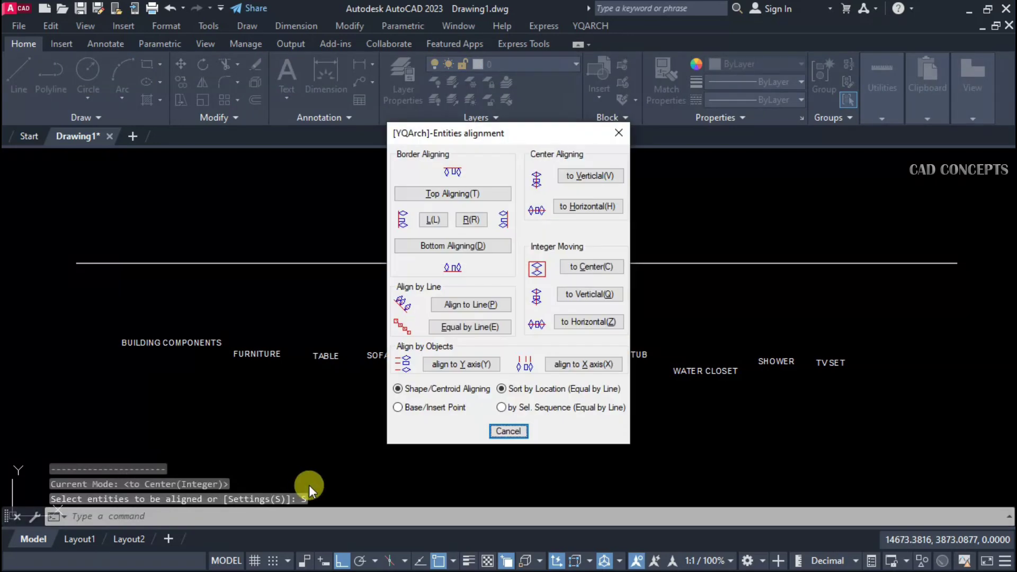
{"action": "left_click", "coordinate": [457, 249]}
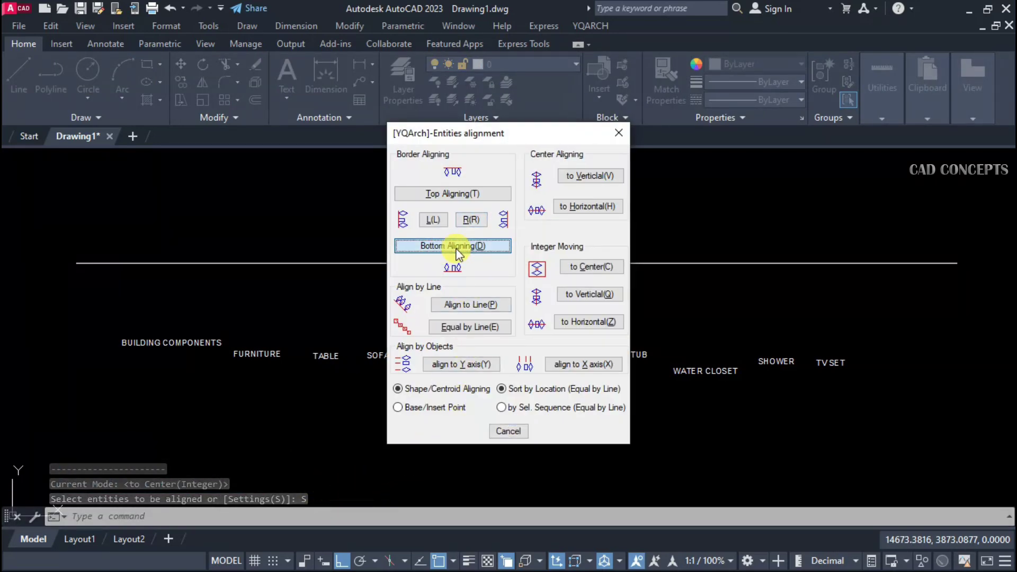
{"action": "left_click", "coordinate": [858, 293]}
{"action": "left_click", "coordinate": [69, 400]}
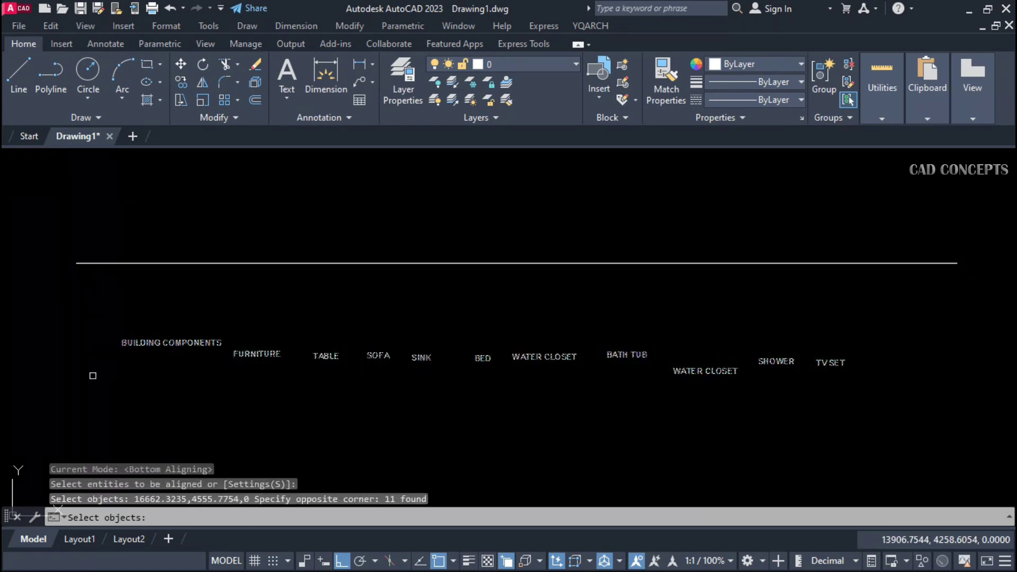
{"action": "key", "text": "Return"}
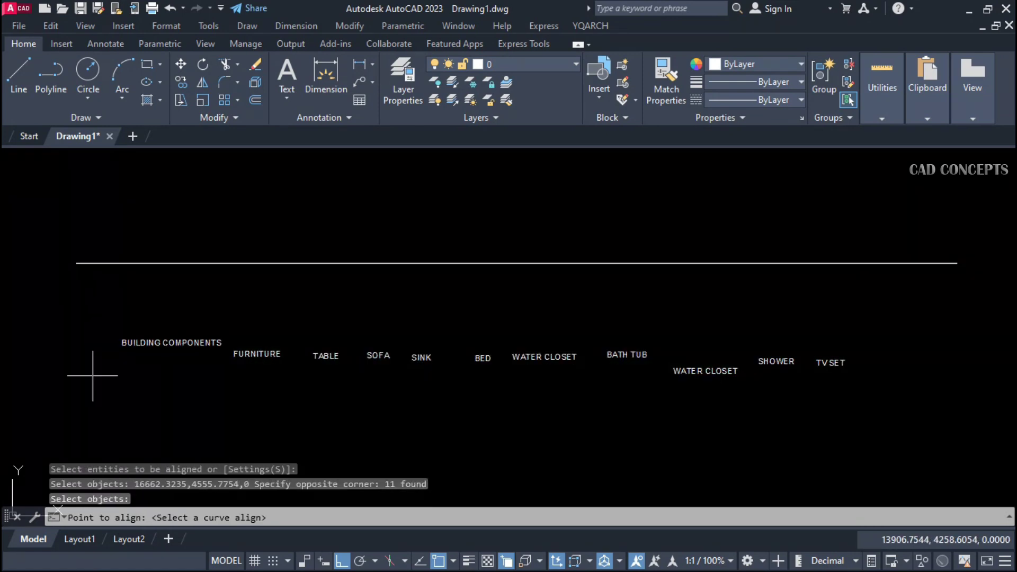
{"action": "left_click", "coordinate": [161, 264]}
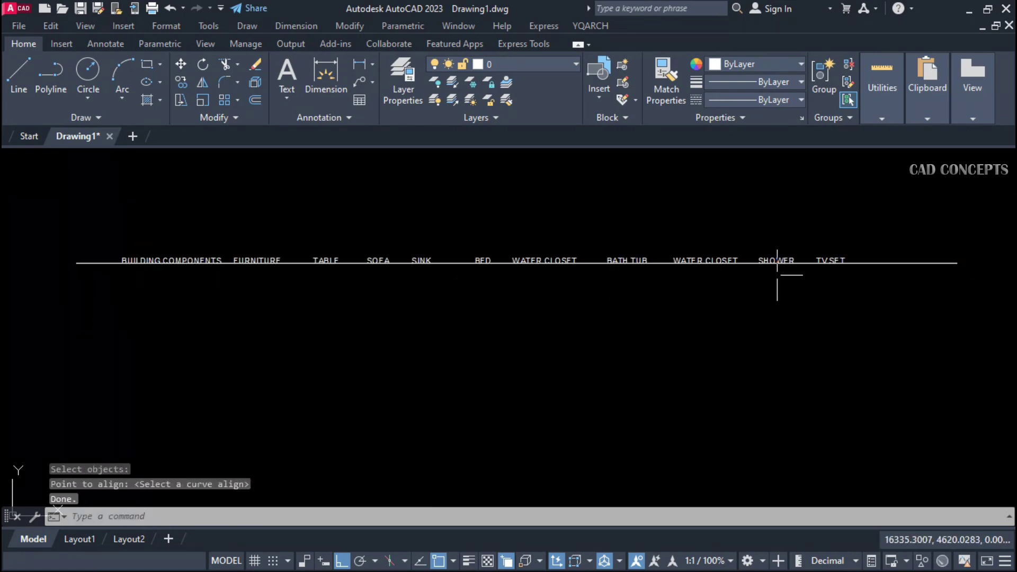
- Shorten the horizontal line by stretching its right end inward towards the TV SET label
{"action": "left_click", "coordinate": [960, 242]}
{"action": "left_click", "coordinate": [923, 318]}
{"action": "type", "text": "s"}
{"action": "key", "text": "Return"}
{"action": "left_click", "coordinate": [862, 347]}
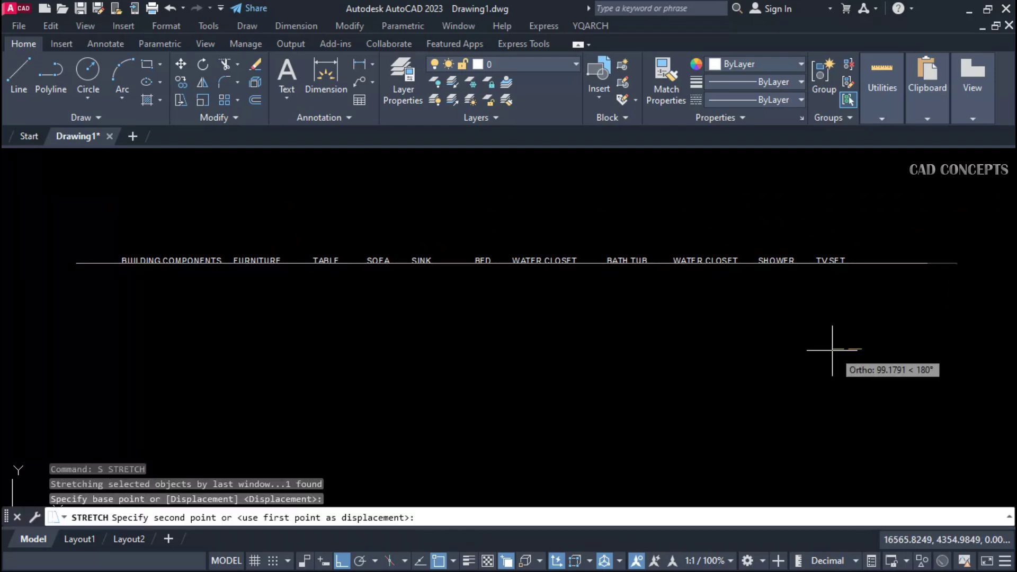
{"action": "left_click", "coordinate": [748, 359]}
{"action": "left_click", "coordinate": [34, 309]}
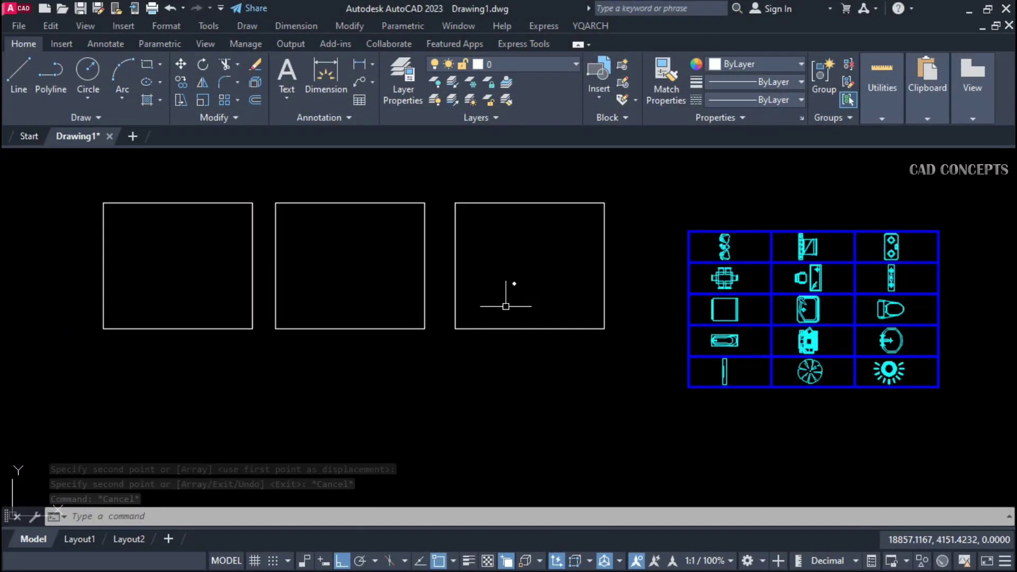
- Centre the symbol from the table's first cell in the rightmost rectangle with YQArch Integer Moving to Center, using the rectangle's opposite corners
{"action": "scroll", "coordinate": [752, 255], "scroll_direction": "up", "scroll_amount": 4}
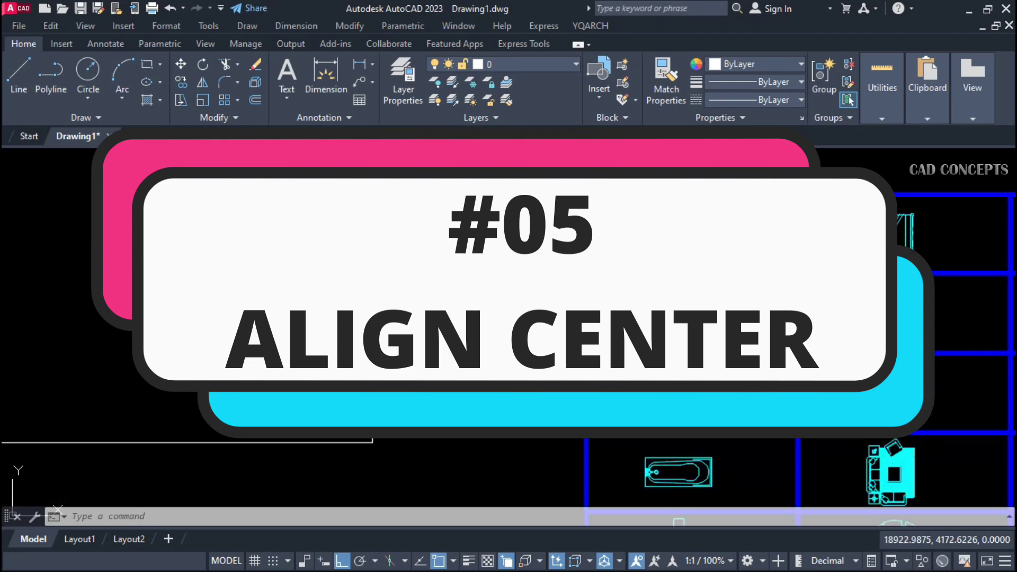
{"action": "scroll", "coordinate": [610, 238], "scroll_direction": "down", "scroll_amount": 2}
{"action": "scroll", "coordinate": [821, 310], "scroll_direction": "down", "scroll_amount": 2}
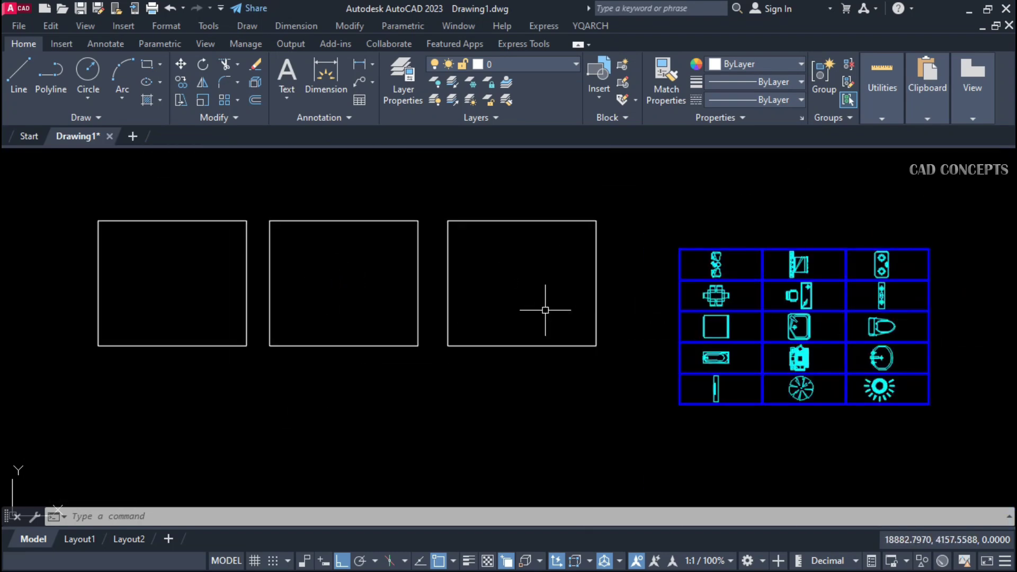
{"action": "type", "text": "dq"}
{"action": "key", "text": "Return"}
{"action": "type", "text": "s"}
{"action": "key", "text": "Return"}
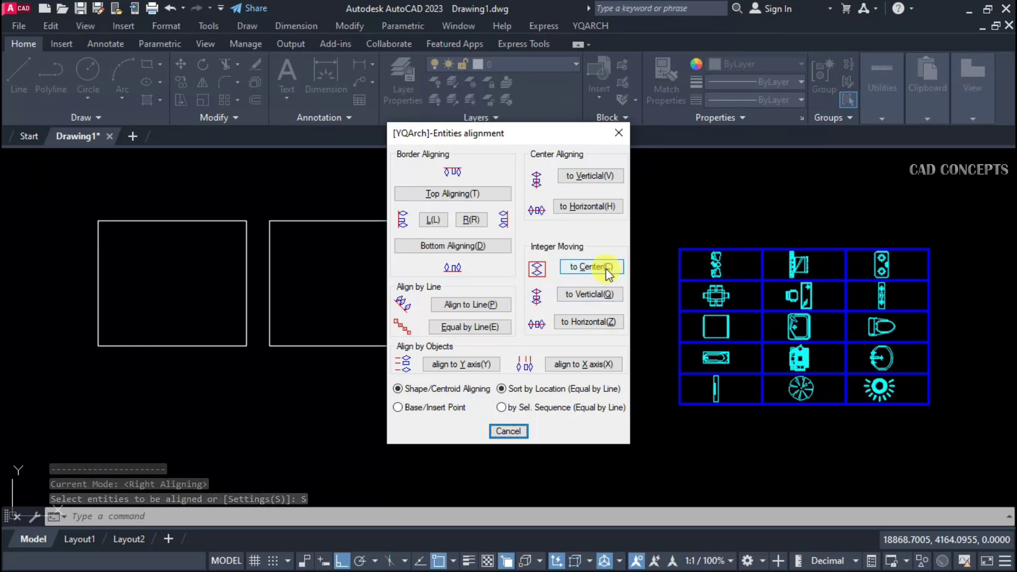
{"action": "left_click", "coordinate": [590, 269]}
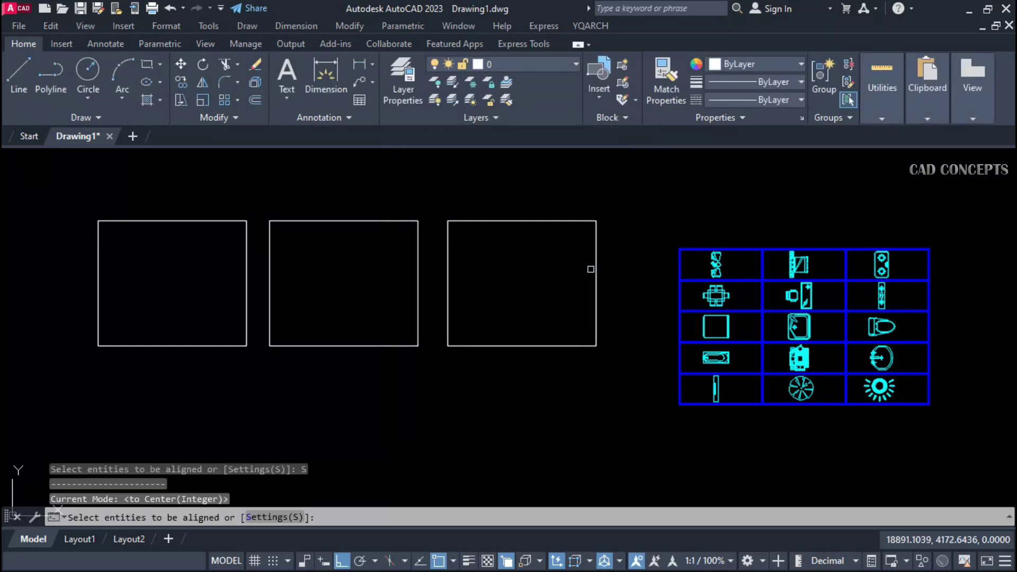
{"action": "left_click", "coordinate": [718, 264]}
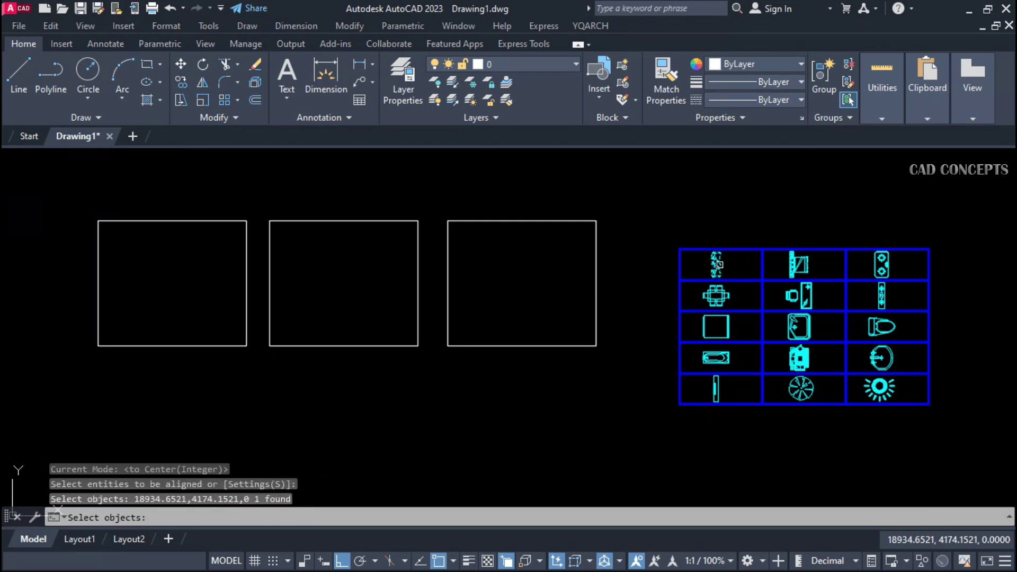
{"action": "key", "text": "Return"}
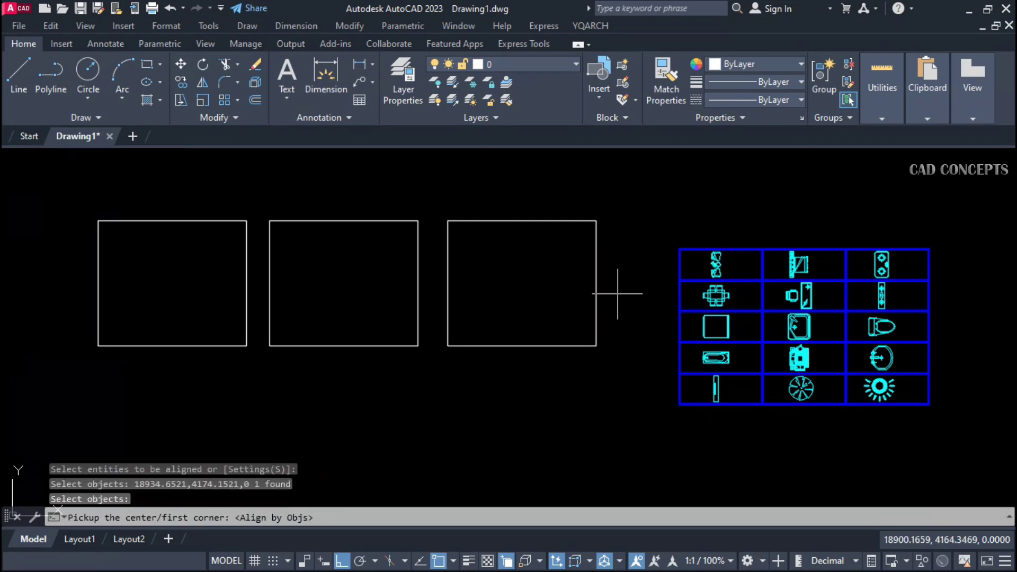
{"action": "left_click", "coordinate": [447, 346]}
{"action": "left_click", "coordinate": [597, 221]}
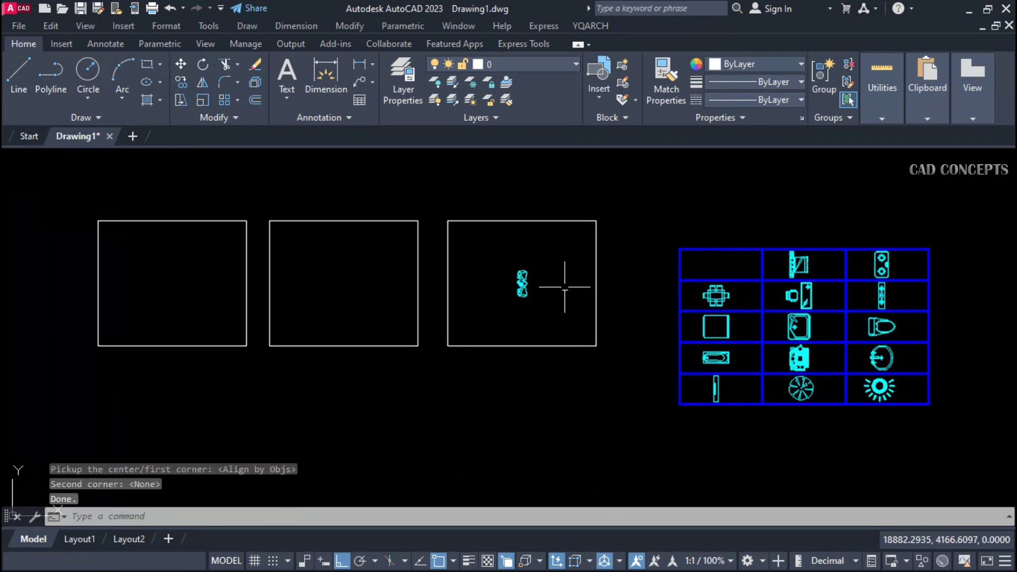
- Centre the square sink from the table's third row in the middle rectangle using its opposite corners
{"action": "key", "text": "Return"}
{"action": "left_click", "coordinate": [801, 318]}
{"action": "key", "text": "Return"}
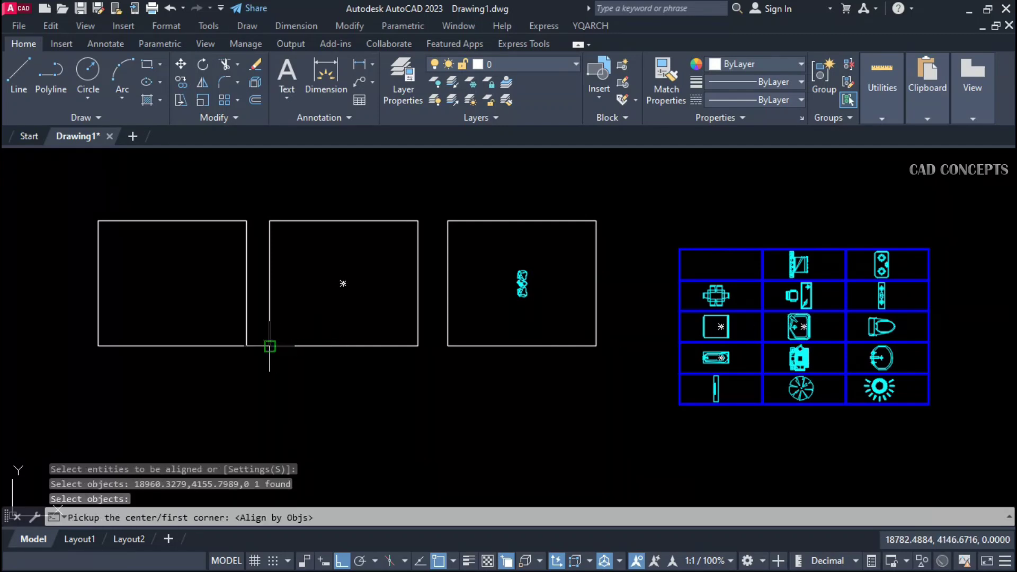
{"action": "left_click", "coordinate": [270, 347]}
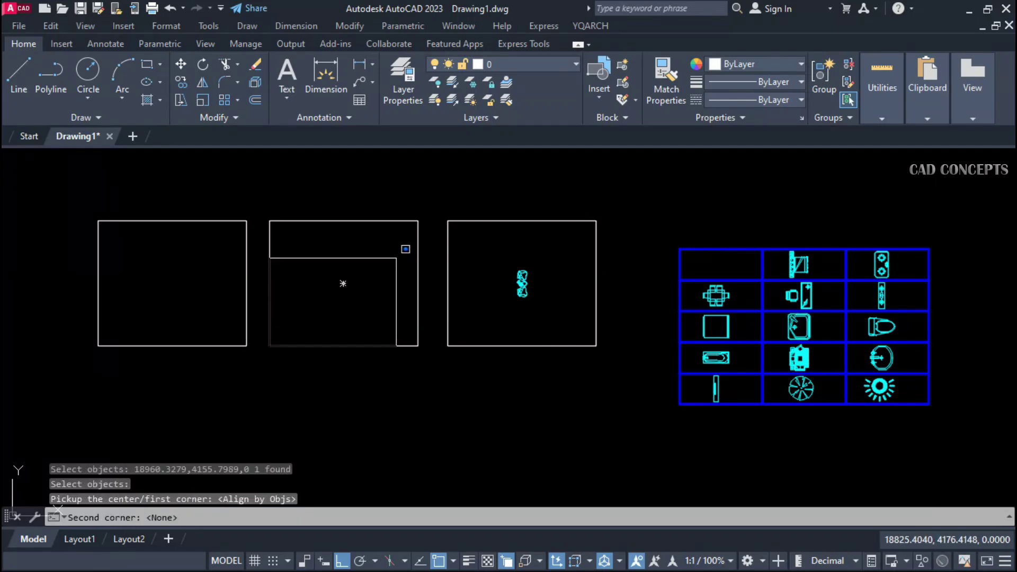
{"action": "left_click", "coordinate": [418, 221]}
- Centre the oval washbasin from the table's fourth row in the leftmost rectangle using its opposite corners
{"action": "key", "text": "Return"}
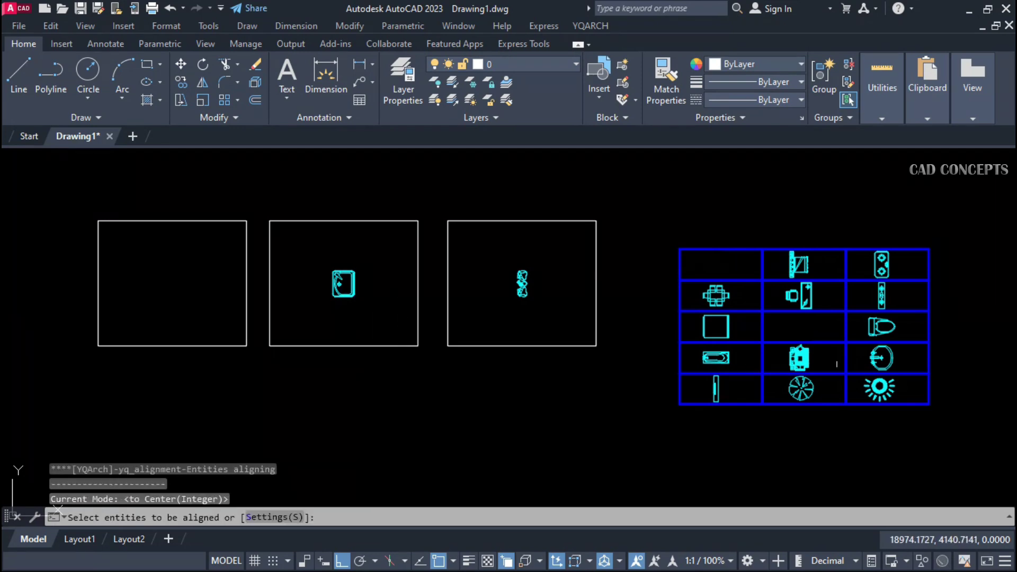
{"action": "left_click", "coordinate": [869, 362]}
{"action": "key", "text": "Return"}
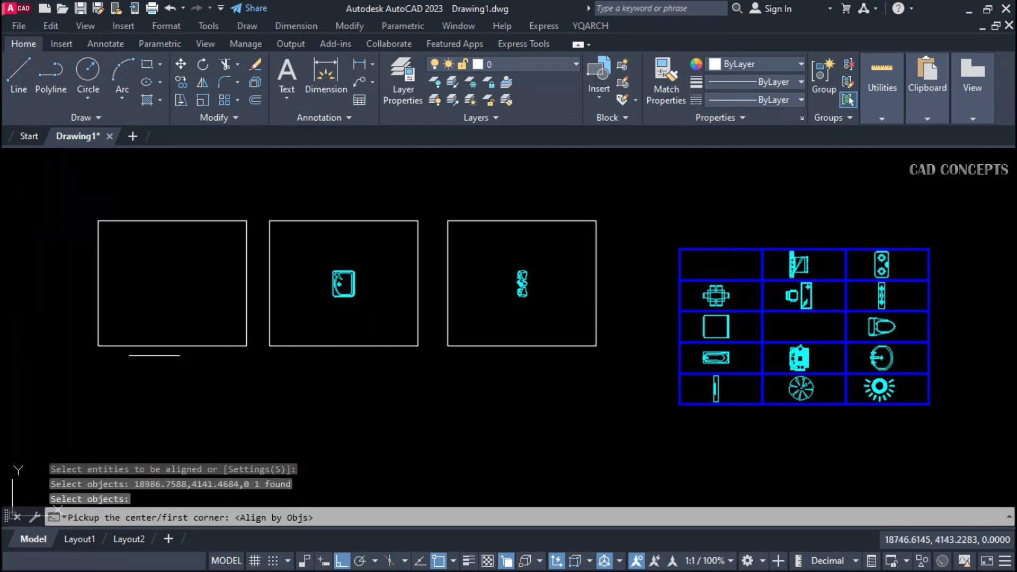
{"action": "left_click", "coordinate": [98, 346]}
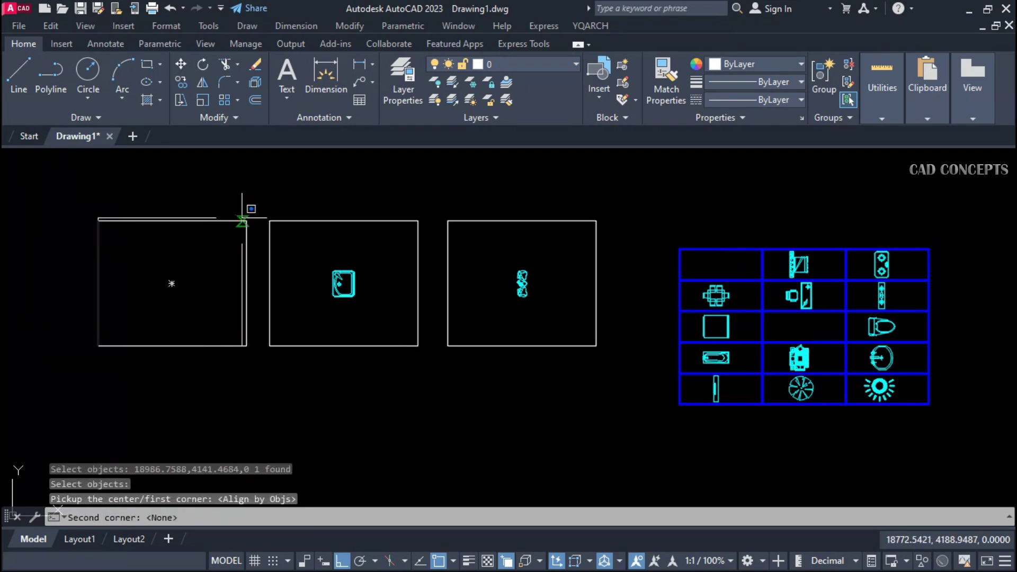
{"action": "left_click", "coordinate": [247, 221]}
{"action": "key", "text": "Return"}
{"action": "left_click", "coordinate": [722, 358]}
{"action": "key", "text": "Return"}
{"action": "key", "text": "Return"}
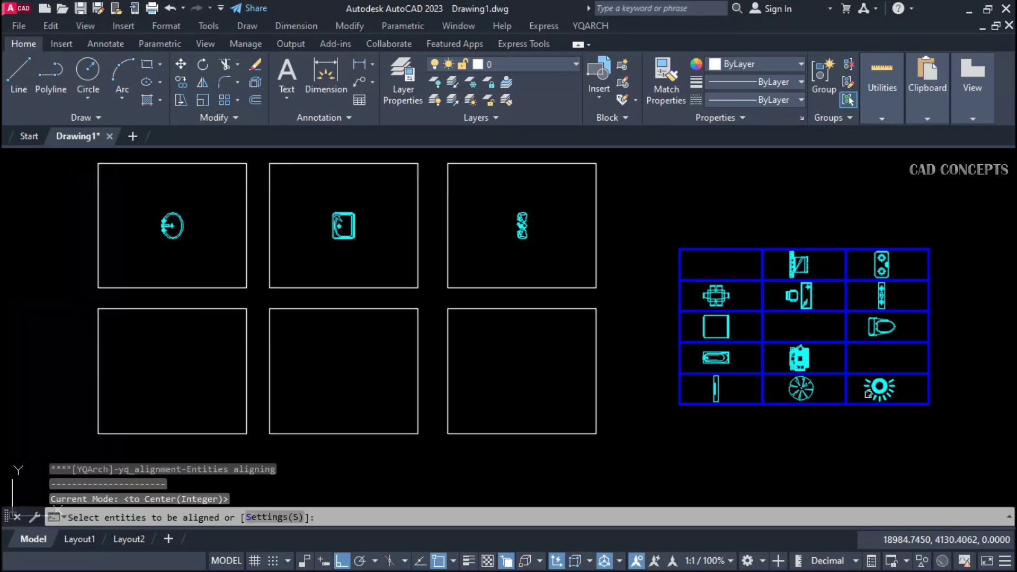
- Centre the sunburst symbol from the table's last row in the lower-right rectangle with Align by Objs
{"action": "left_click", "coordinate": [869, 393]}
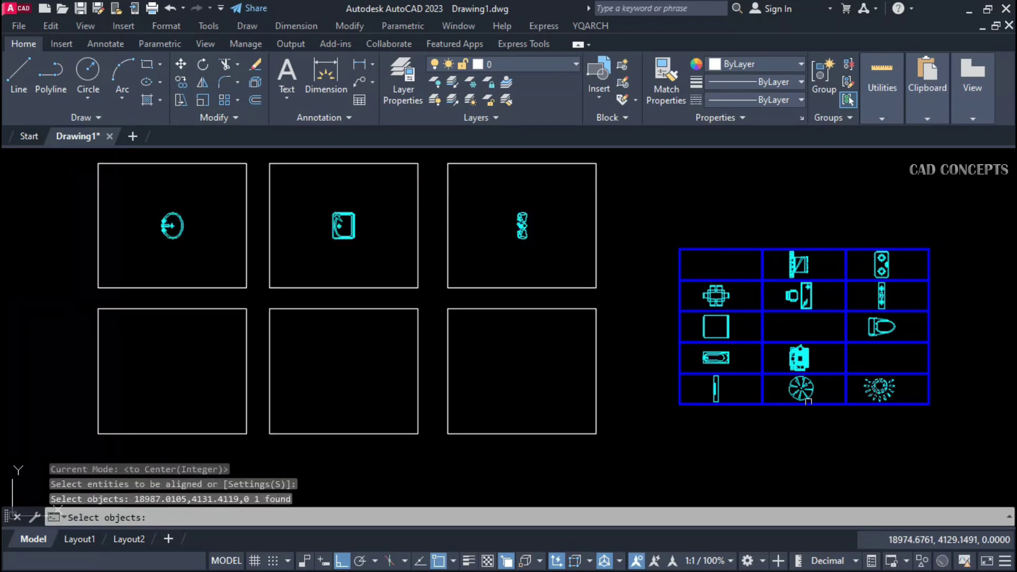
{"action": "key", "text": "Return"}
{"action": "key", "text": "Return"}
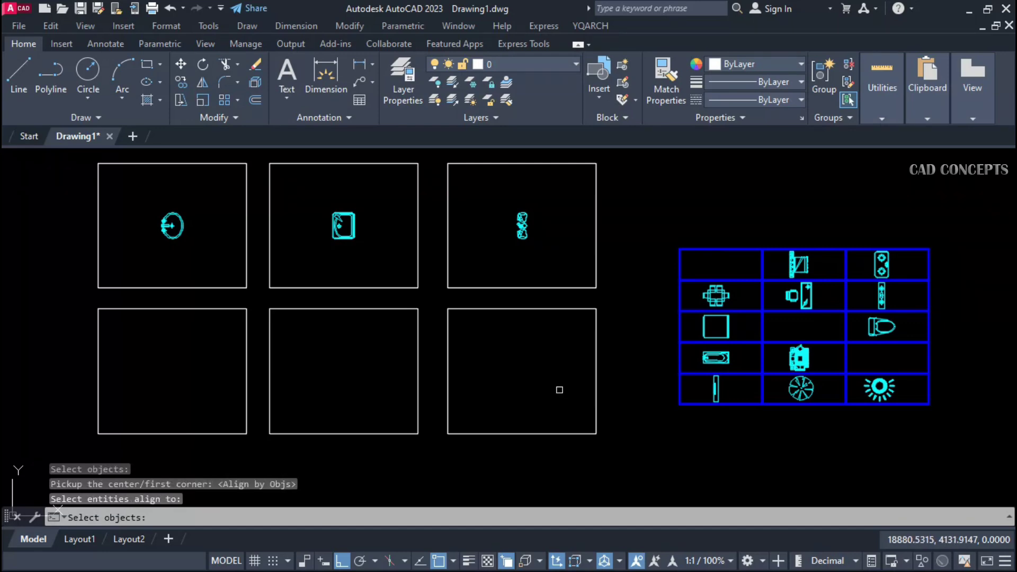
- Centre the two-burner symbol from the table's first row in the lower-middle rectangle with Align by Objs
{"action": "key", "text": "Return"}
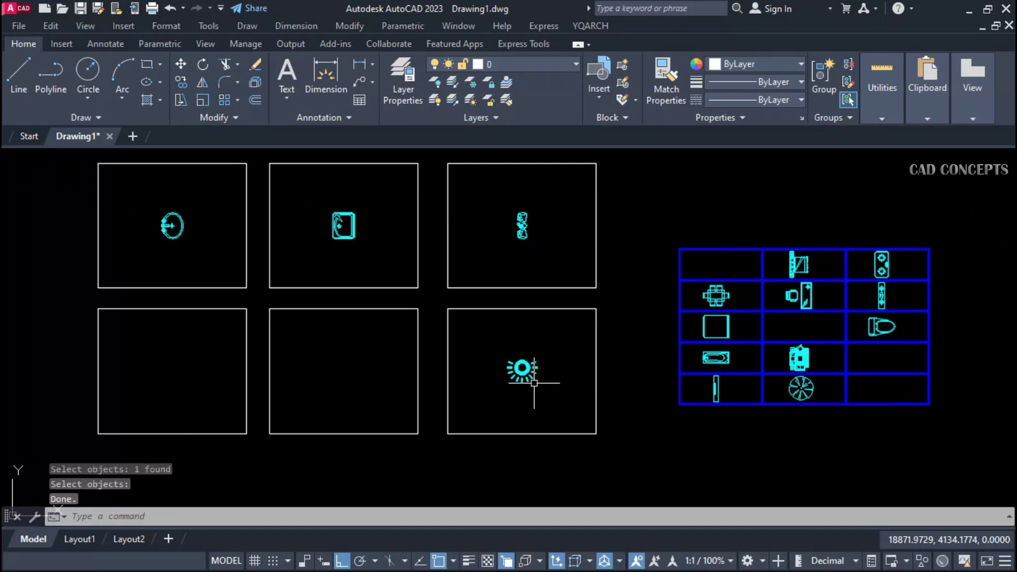
{"action": "key", "text": "Return"}
{"action": "left_click", "coordinate": [882, 272]}
{"action": "key", "text": "Return"}
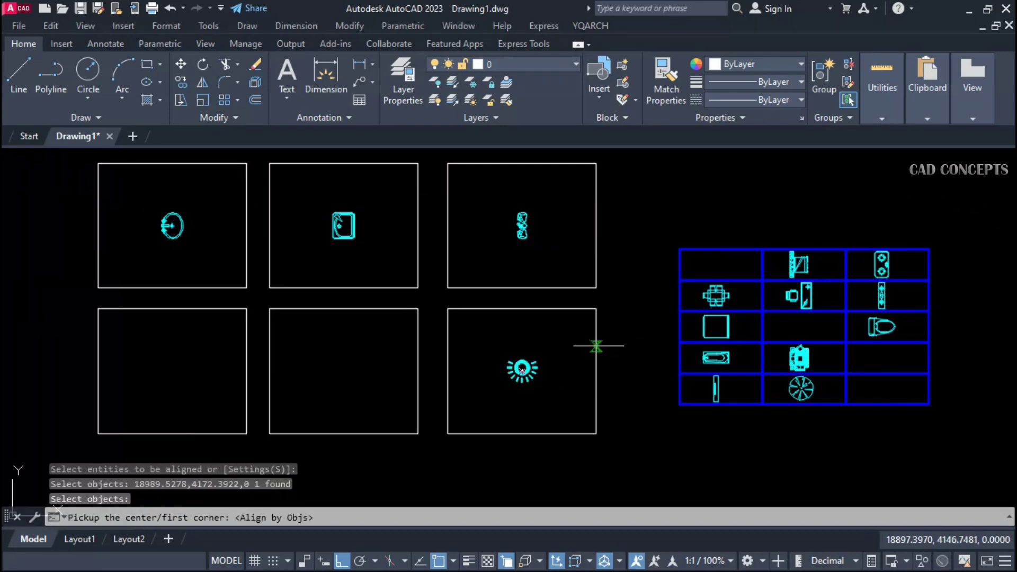
{"action": "key", "text": "Return"}
{"action": "left_click", "coordinate": [418, 339]}
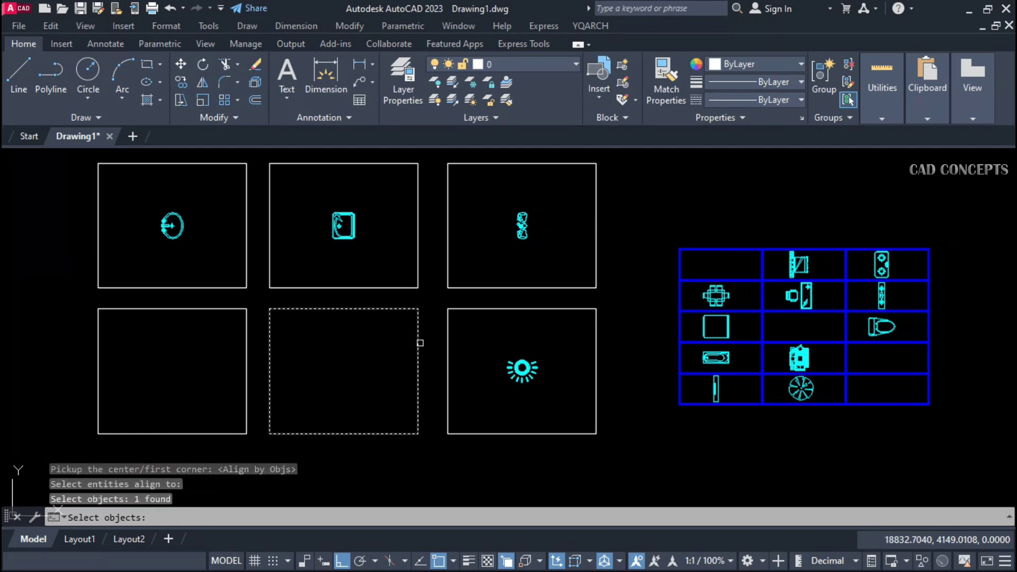
{"action": "key", "text": "Return"}
- Centre the middle symbol of the table's first row in the lower-left rectangle with Align by Objs, and end the alignment command
{"action": "key", "text": "Return"}
{"action": "left_click", "coordinate": [807, 261]}
{"action": "key", "text": "Return"}
{"action": "key", "text": "Return"}
{"action": "left_click", "coordinate": [247, 351]}
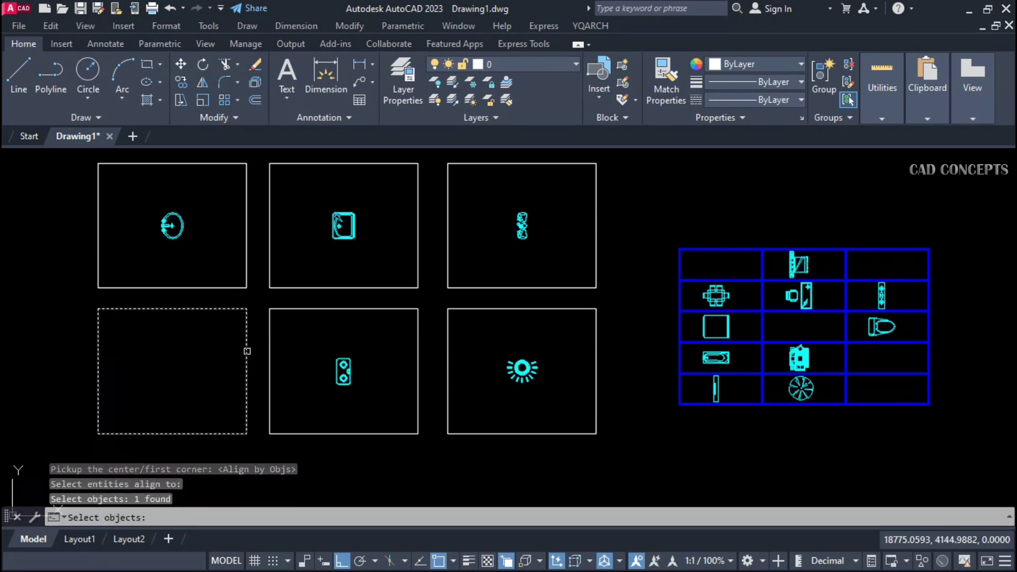
{"action": "key", "text": "Return"}
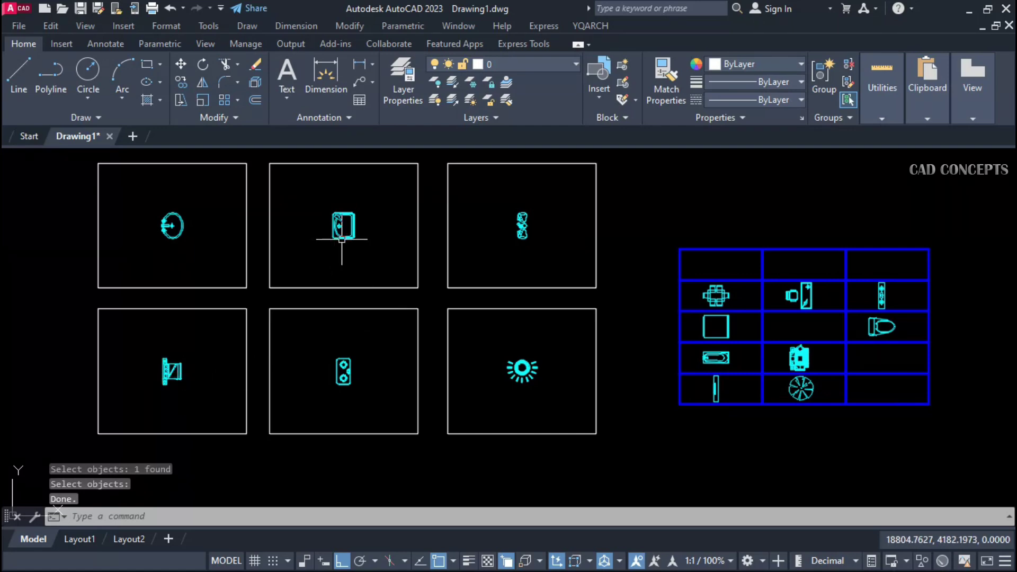
{"action": "key", "text": "Return"}
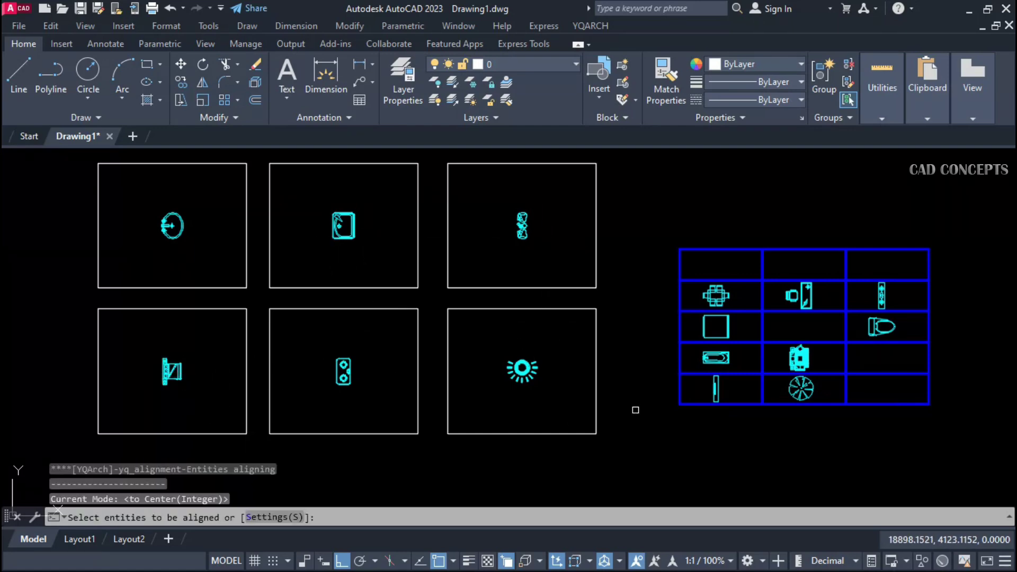
{"action": "key", "text": "Escape"}
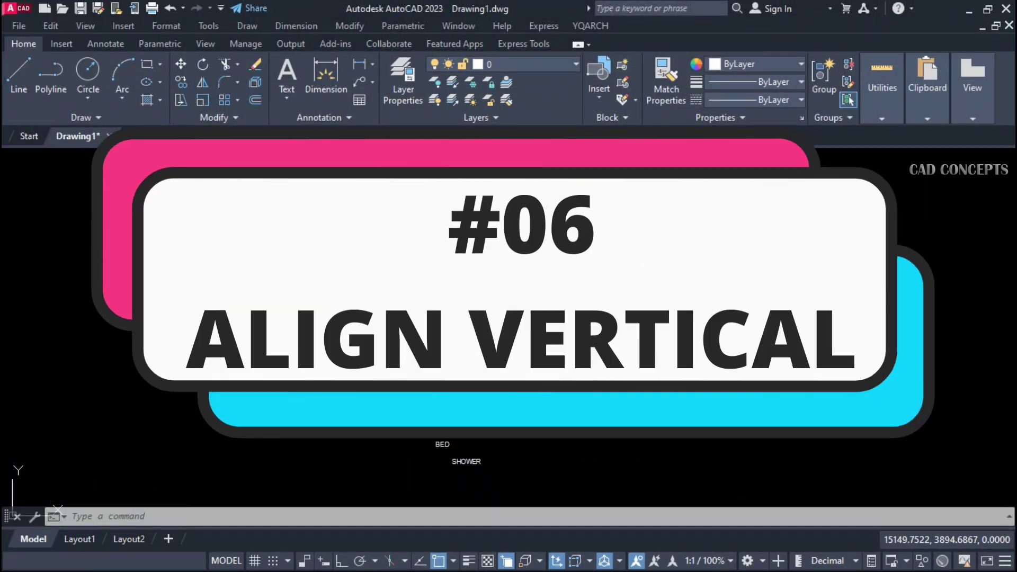
- Centre-align the column of text labels to Vertical on a point to the right of the column
{"action": "type", "text": "ag"}
{"action": "key", "text": "Return"}
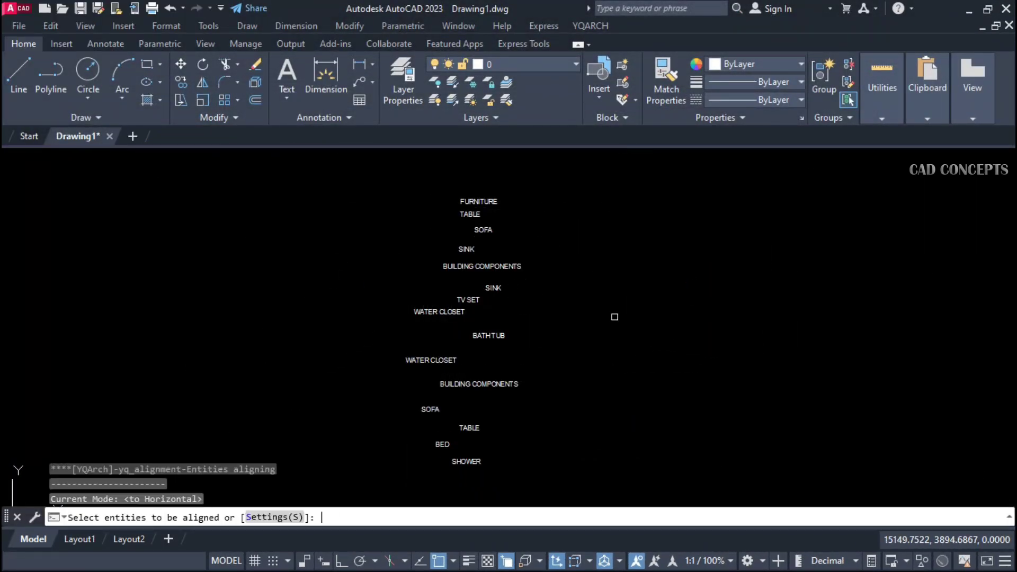
{"action": "left_click", "coordinate": [259, 519]}
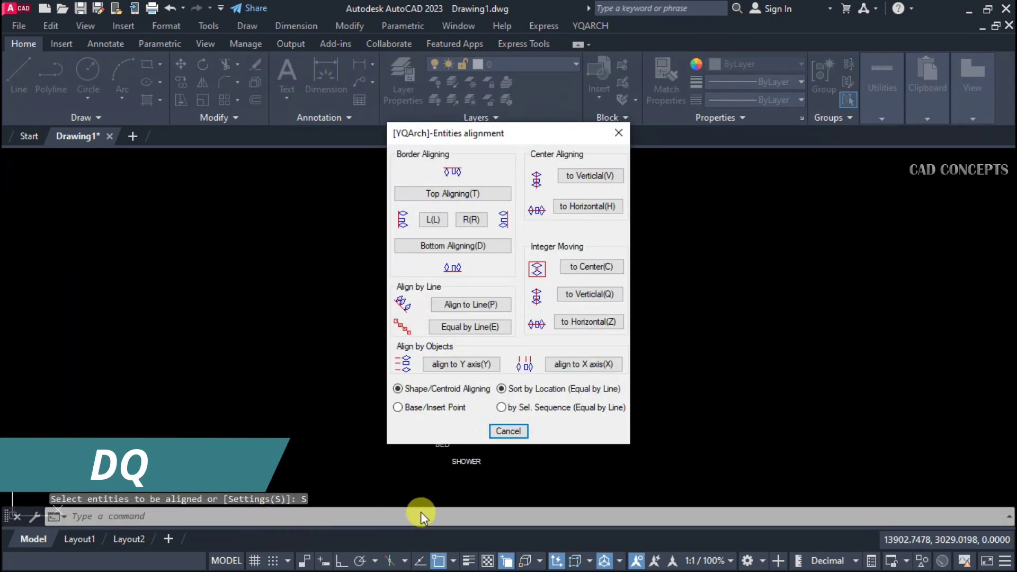
{"action": "left_click", "coordinate": [615, 204]}
{"action": "left_click", "coordinate": [602, 179]}
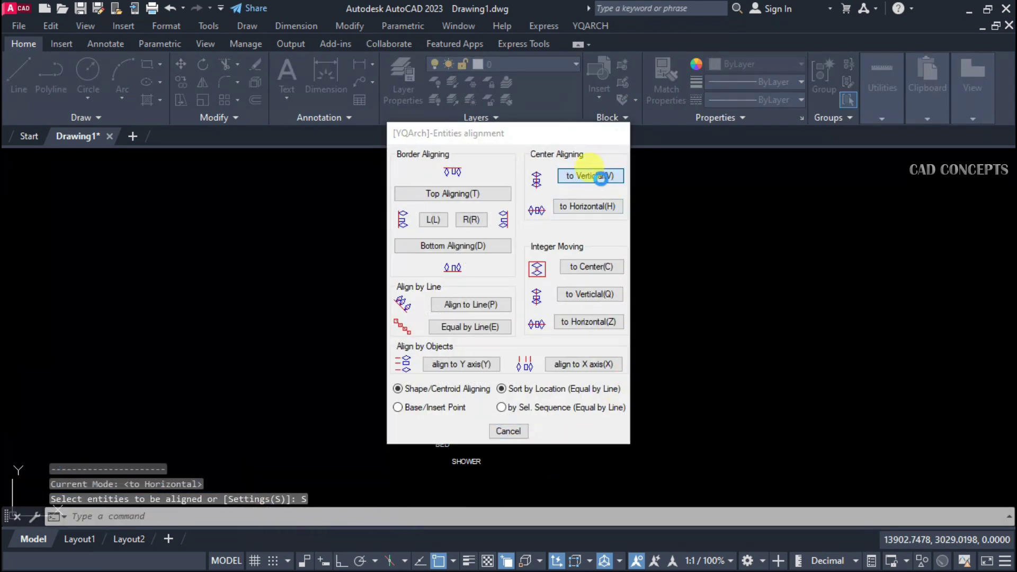
{"action": "left_click", "coordinate": [550, 179]}
{"action": "left_click", "coordinate": [419, 411]}
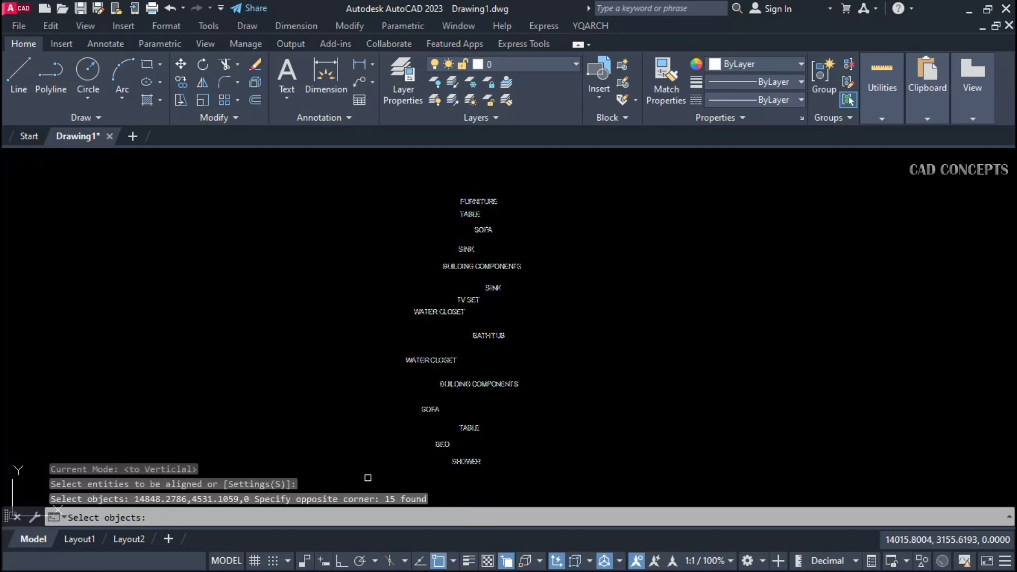
{"action": "key", "text": "Return"}
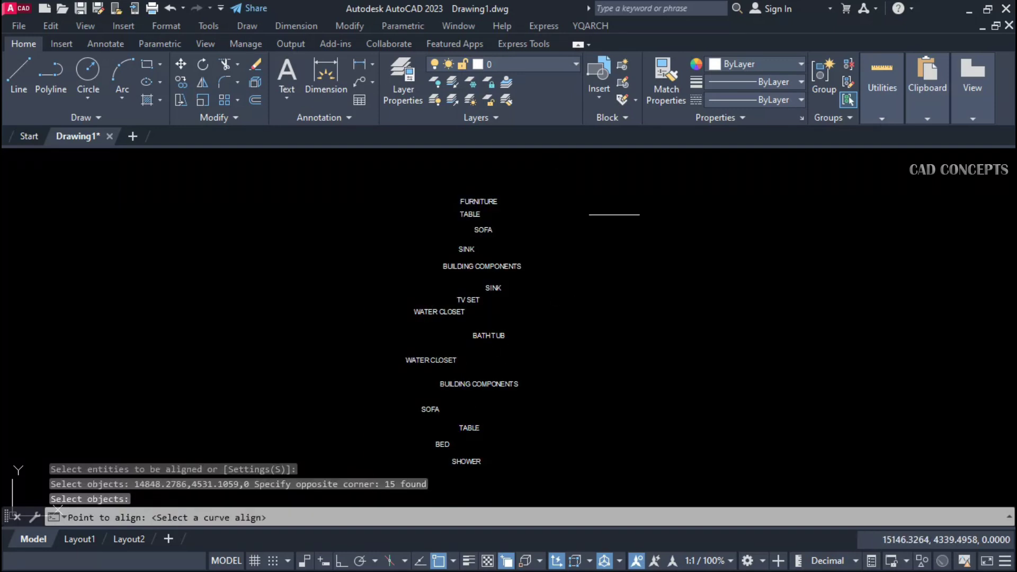
{"action": "left_click", "coordinate": [617, 188]}
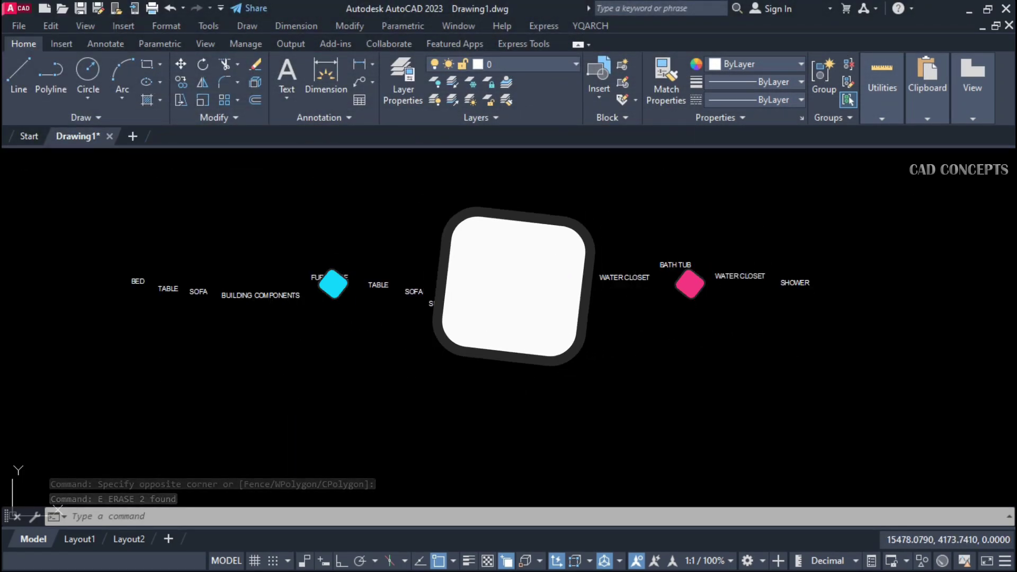
- Move two of the text labels a short distance within the staggered row
{"action": "left_click", "coordinate": [548, 303]}
{"action": "left_click", "coordinate": [479, 365]}
{"action": "type", "text": "m"}
{"action": "key", "text": "Return"}
{"action": "left_click", "coordinate": [496, 398]}
{"action": "left_click", "coordinate": [504, 398]}
{"action": "middle_click_drag", "start_coordinate": [640, 405], "coordinate": [609, 405]}
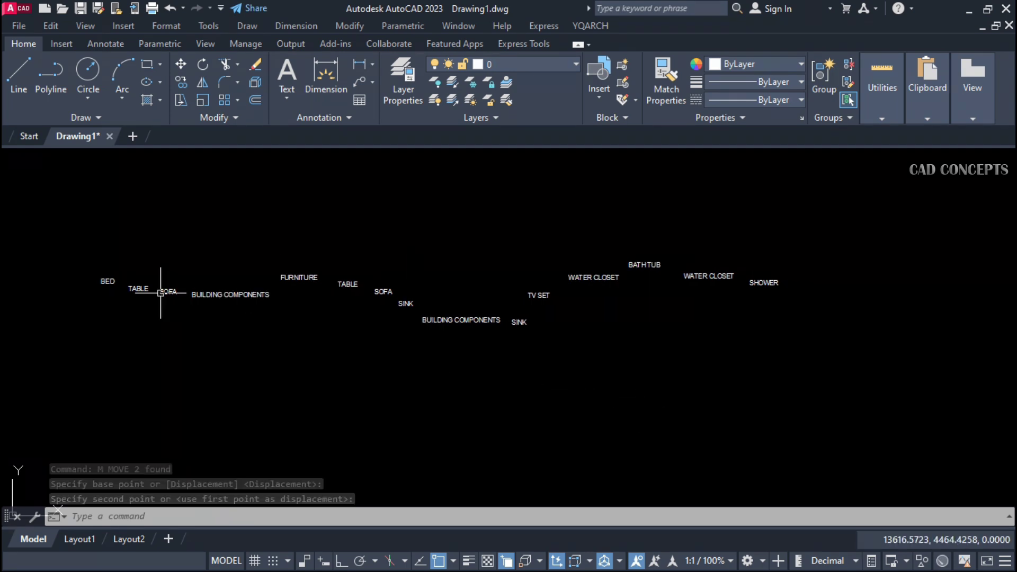
- Centre-align the whole row of text labels to Horizontal on a point above the row
{"action": "type", "text": "DQ"}
{"action": "key", "text": "Return"}
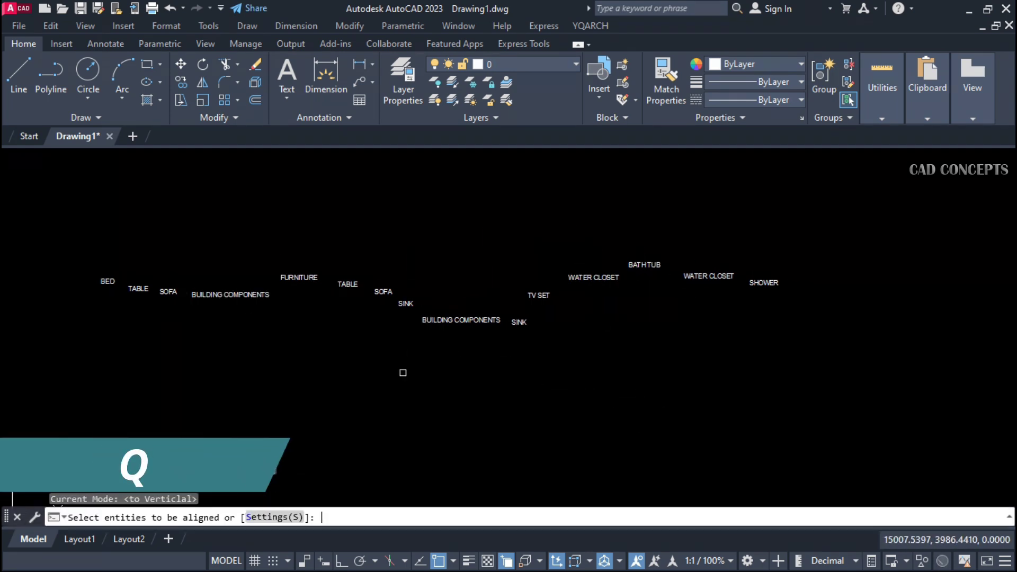
{"action": "type", "text": "s"}
{"action": "key", "text": "Return"}
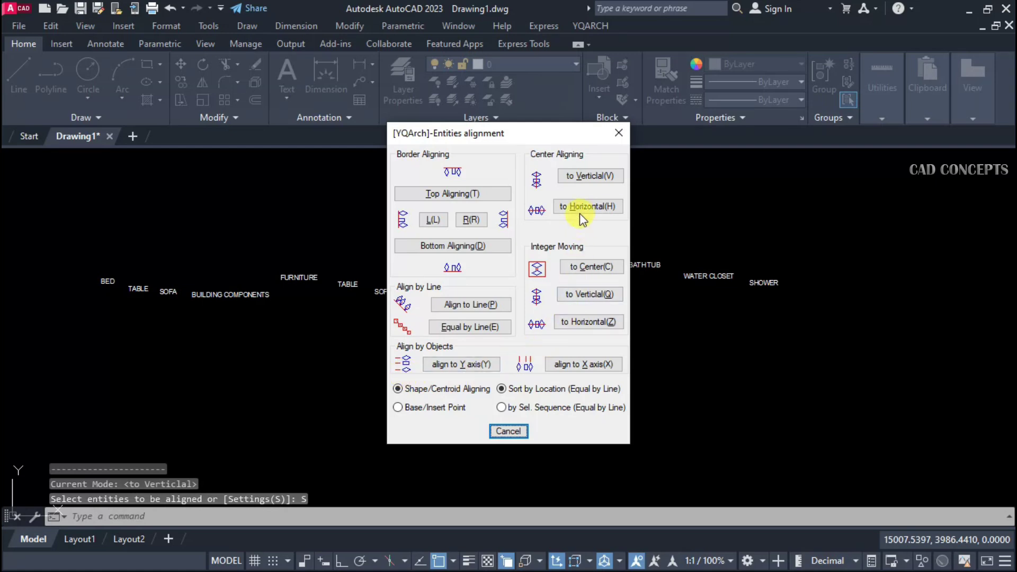
{"action": "left_click", "coordinate": [590, 210]}
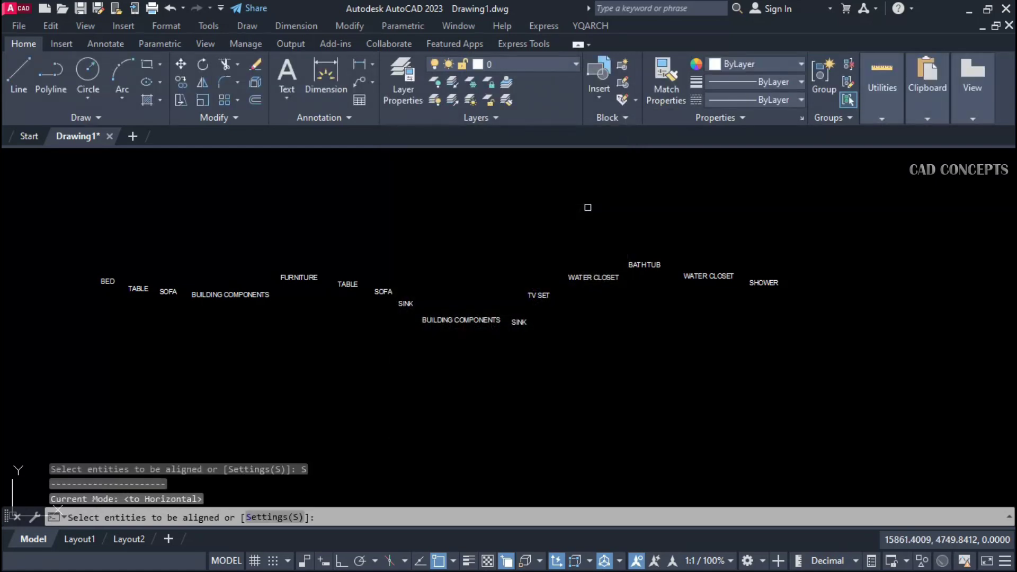
{"action": "left_click", "coordinate": [864, 202]}
{"action": "left_click", "coordinate": [132, 376]}
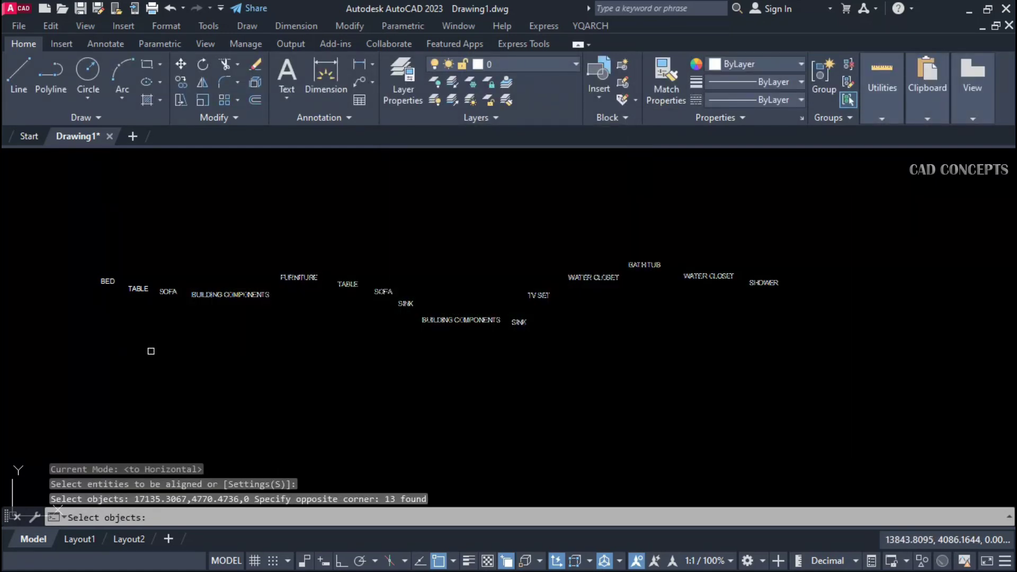
{"action": "left_click", "coordinate": [33, 362]}
{"action": "left_click", "coordinate": [863, 218]}
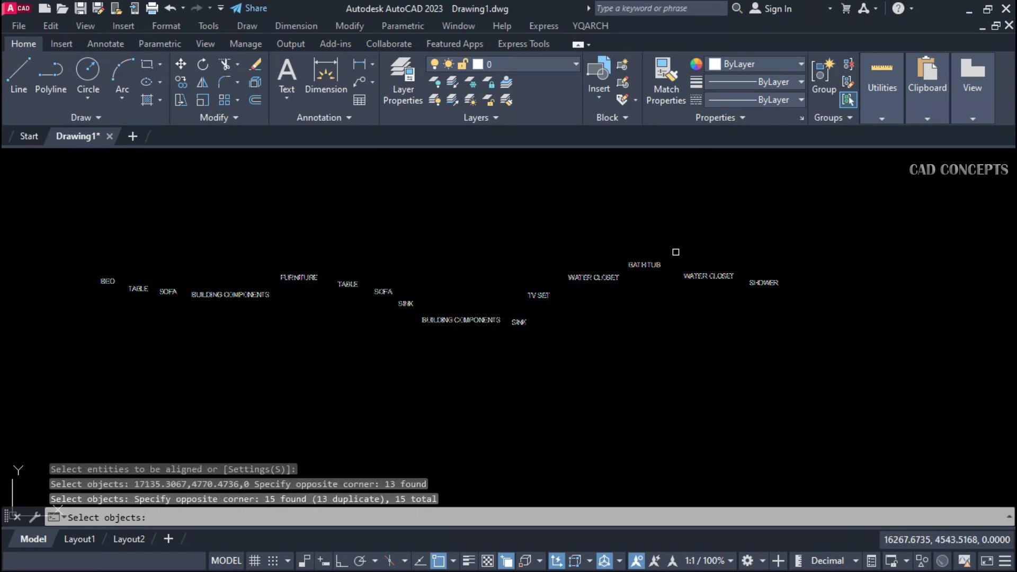
{"action": "key", "text": "Return"}
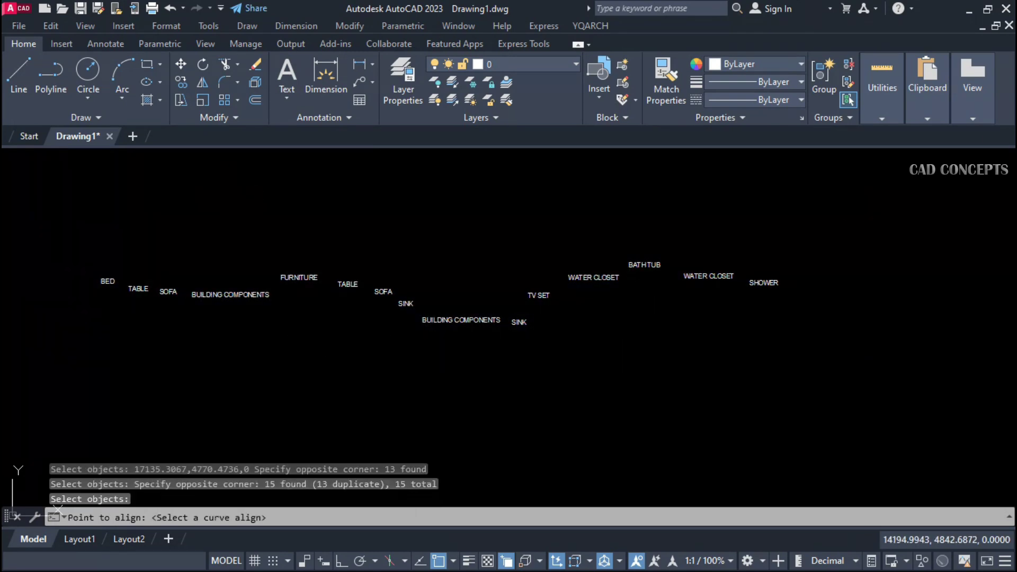
{"action": "left_click", "coordinate": [227, 187]}
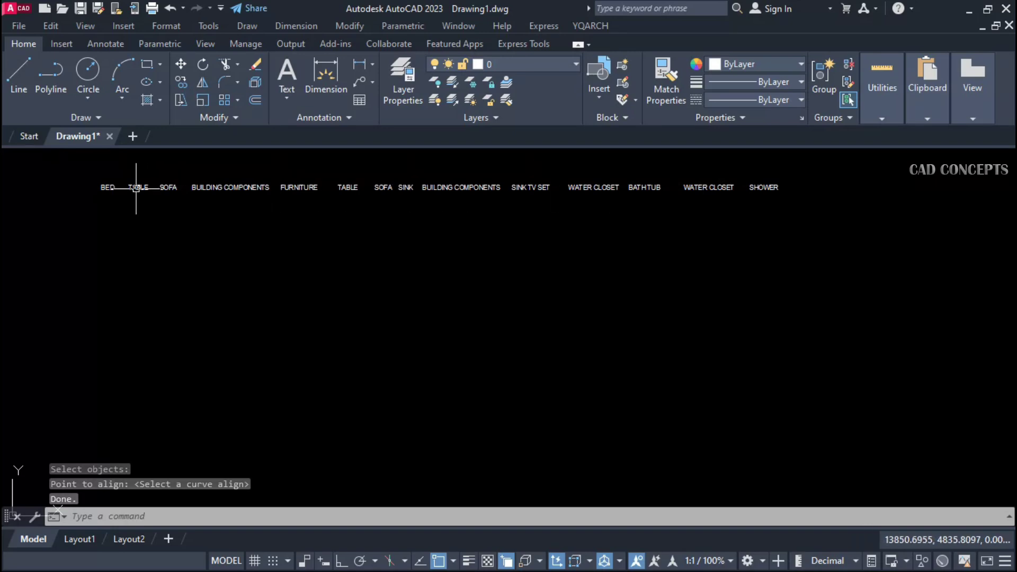
- Stretch the ends of five red grid lines straight upward by a short distance
{"action": "scroll", "coordinate": [261, 154], "scroll_direction": "up", "scroll_amount": 2}
{"action": "mouse_move", "coordinate": [286, 186]}
{"action": "middle_mouse_down"}
{"action": "mouse_move", "coordinate": [289, 209]}
{"action": "mouse_move", "coordinate": [378, 237]}
{"action": "mouse_move", "coordinate": [286, 237]}
{"action": "middle_mouse_up"}
{"action": "middle_click_drag", "start_coordinate": [681, 286], "coordinate": [481, 288]}
{"action": "left_click", "coordinate": [341, 466]}
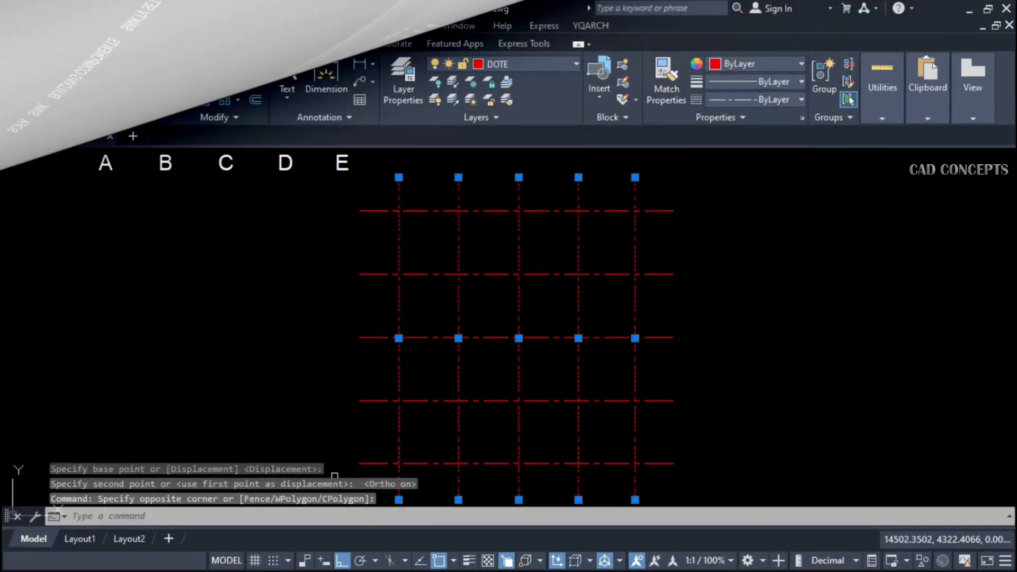
{"action": "type", "text": "s"}
{"action": "key", "text": "Return"}
{"action": "left_click", "coordinate": [295, 466]}
{"action": "left_click", "coordinate": [295, 405]}
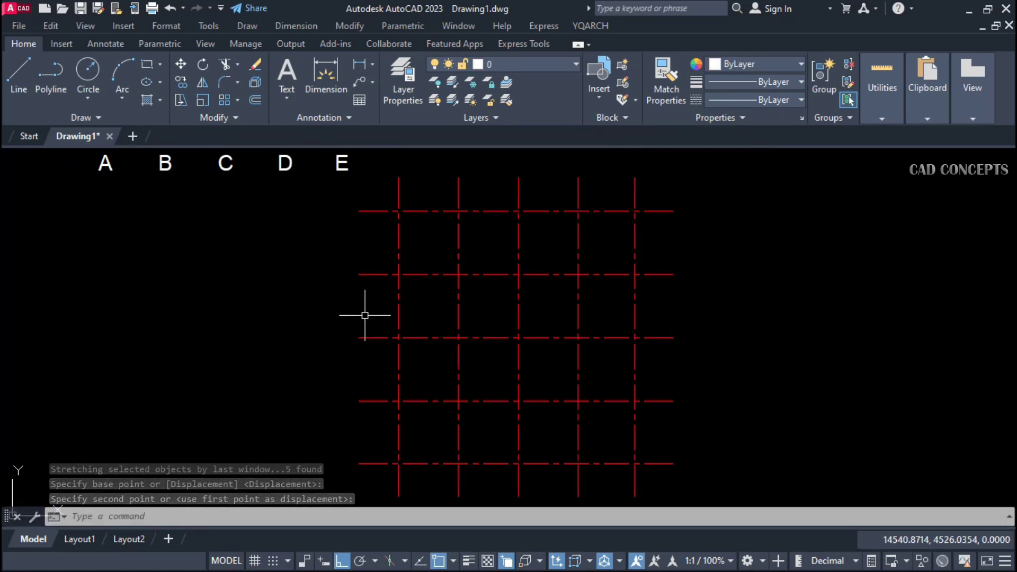
- Set the alignment mode to align to X axis and align letter A with the first vertical grid line
{"action": "type", "text": "ax"}
{"action": "key", "text": "Return"}
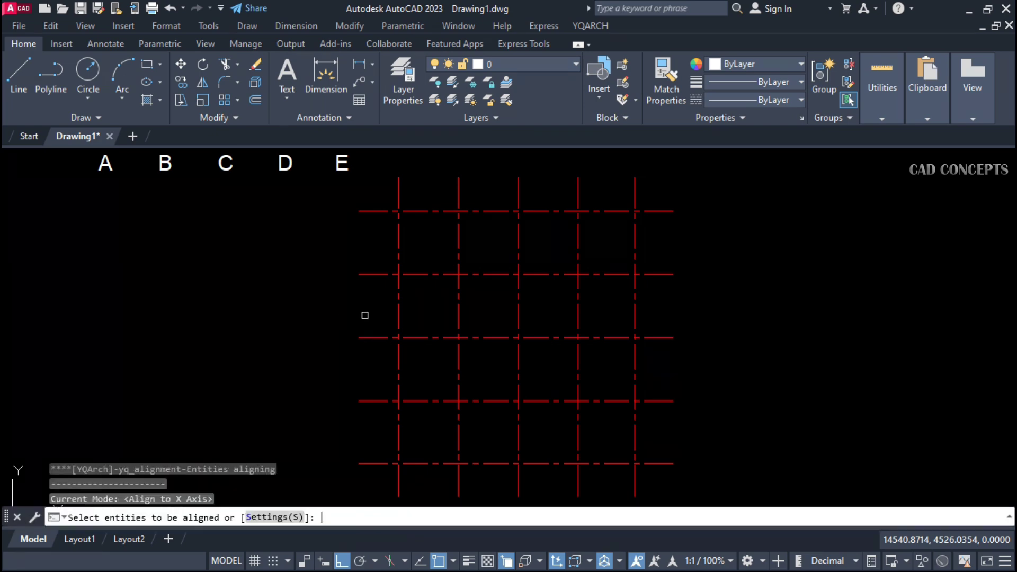
{"action": "type", "text": "s"}
{"action": "key", "text": "Return"}
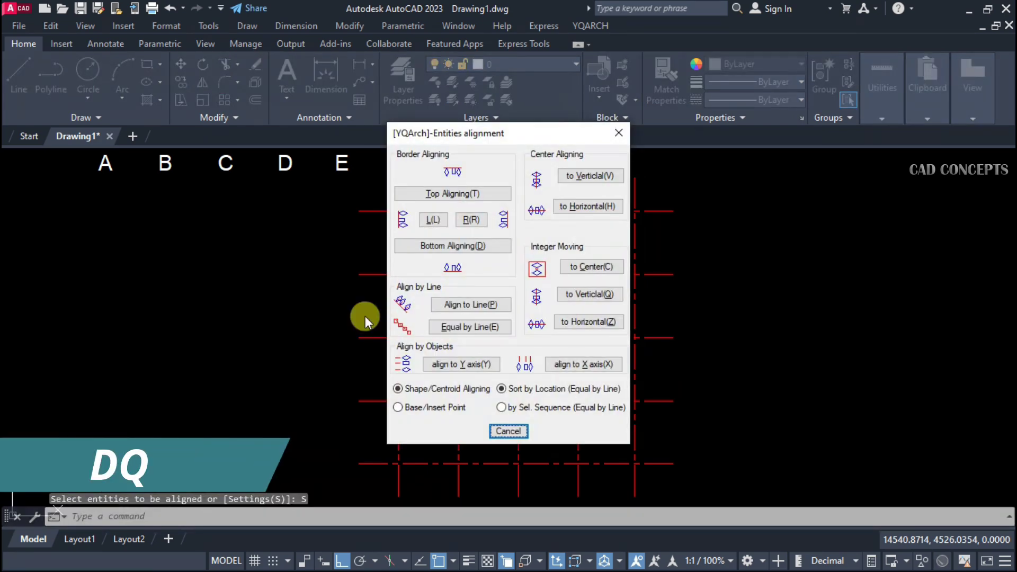
{"action": "left_click", "coordinate": [585, 364]}
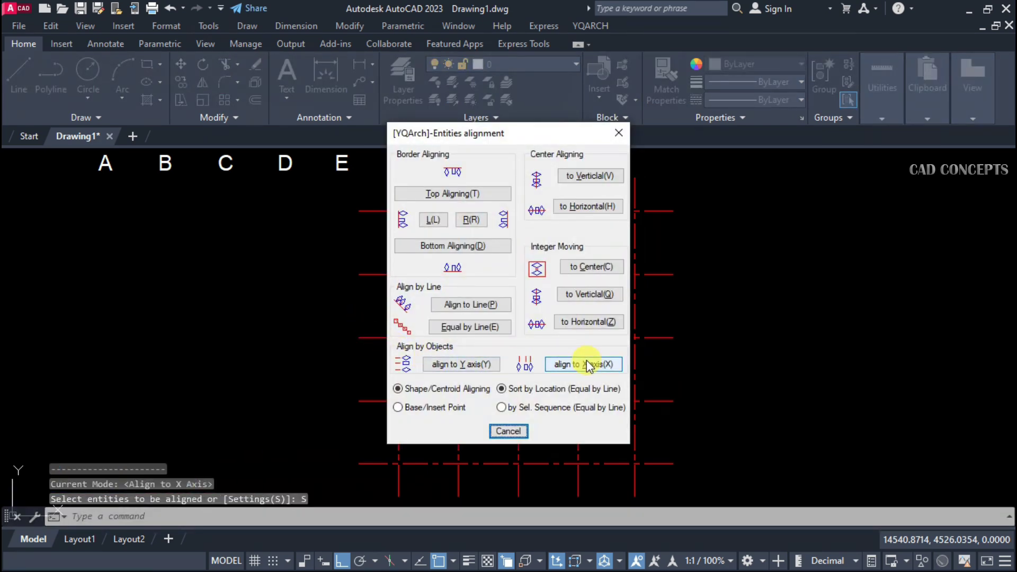
{"action": "left_click", "coordinate": [586, 361]}
{"action": "left_click", "coordinate": [105, 154]}
{"action": "key", "text": "Return"}
{"action": "left_click", "coordinate": [398, 184]}
{"action": "key", "text": "Return"}
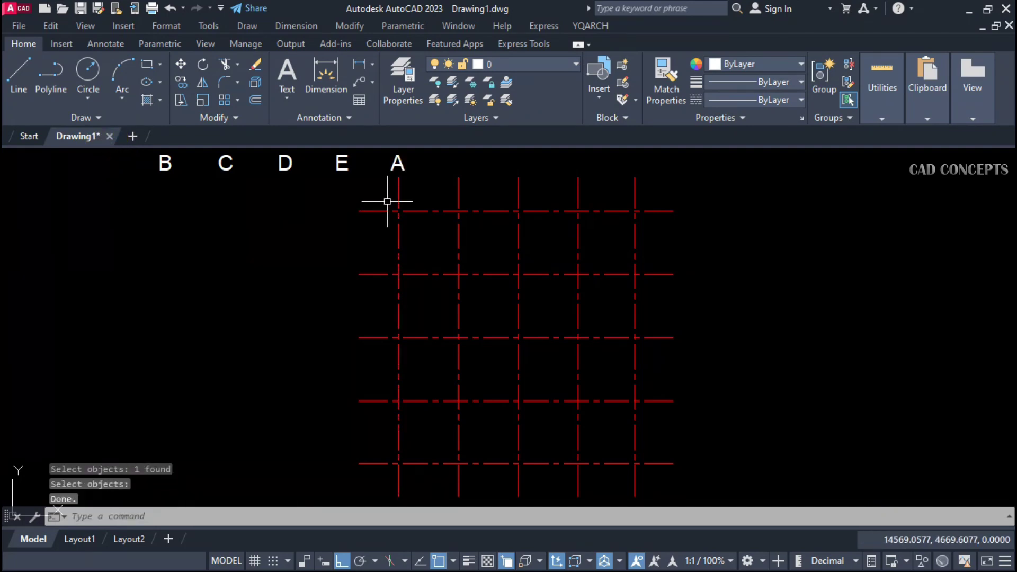
- Align letter B along the X axis with the second vertical grid line
{"action": "key", "text": "Return"}
{"action": "left_click", "coordinate": [159, 163]}
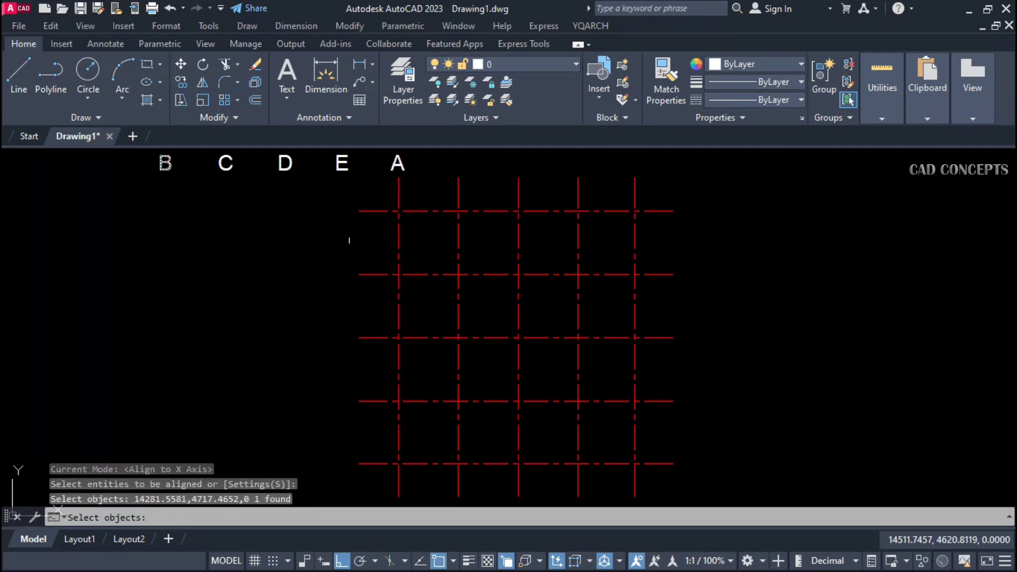
{"action": "key", "text": "Return"}
{"action": "left_click", "coordinate": [456, 187]}
{"action": "key", "text": "Return"}
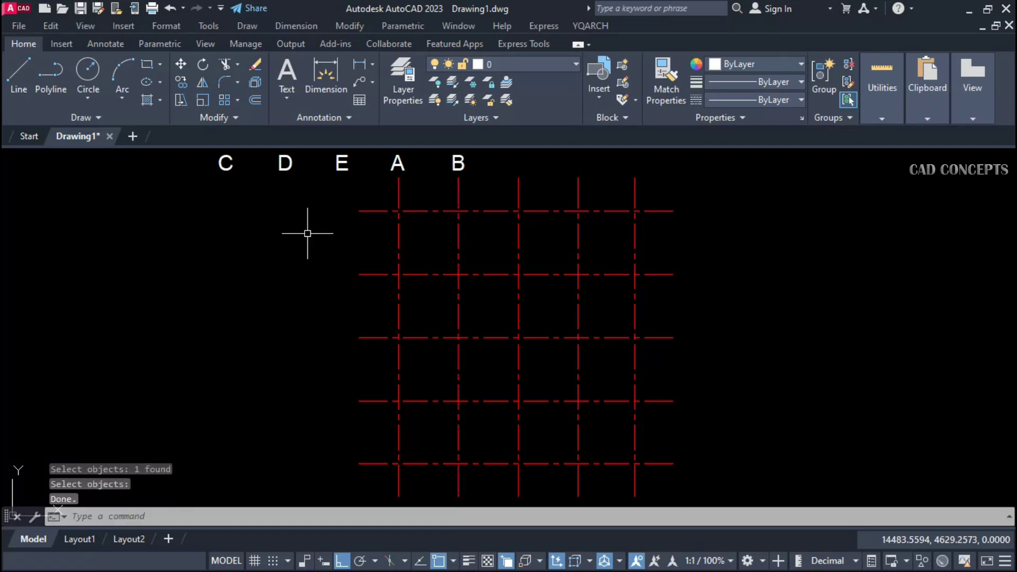
- Align letter C along the X axis with the third vertical grid line
{"action": "key", "text": "Return"}
{"action": "left_click", "coordinate": [226, 168]}
{"action": "key", "text": "Return"}
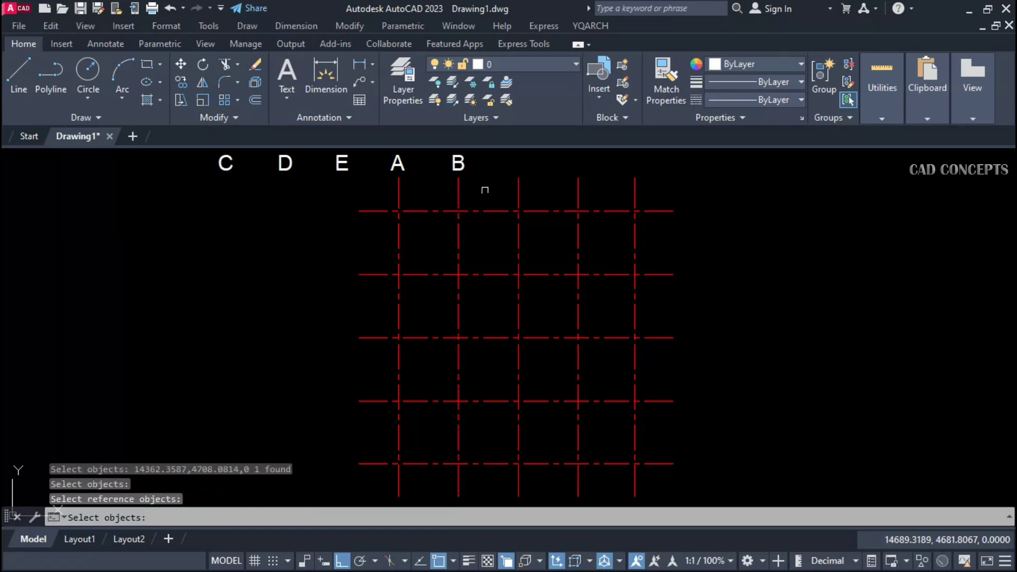
{"action": "left_click", "coordinate": [517, 181]}
{"action": "key", "text": "Return"}
{"action": "key", "text": "Return"}
- Align letter D along the X axis with the fourth vertical grid line
{"action": "left_click", "coordinate": [286, 168]}
{"action": "key", "text": "Return"}
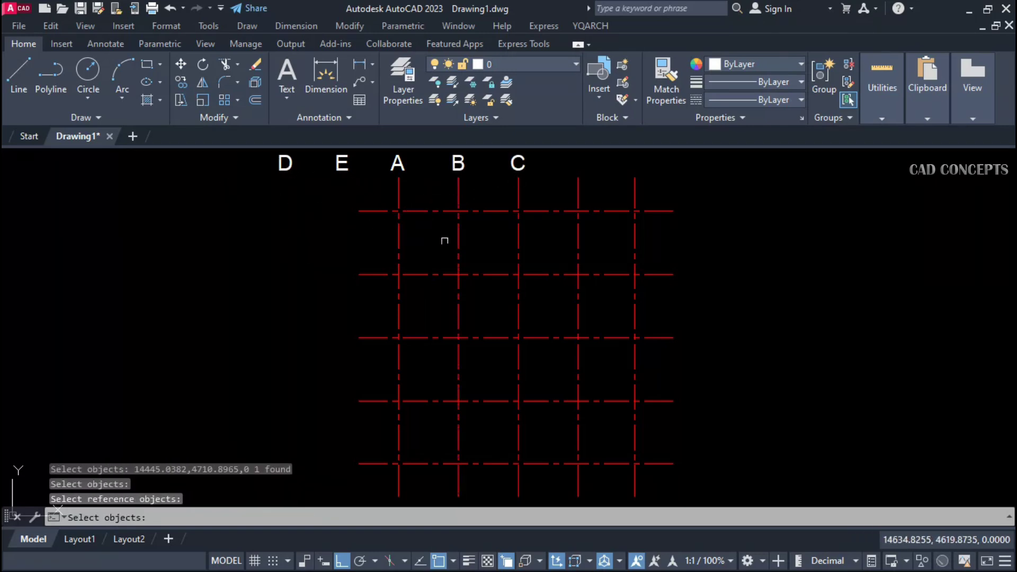
{"action": "left_click", "coordinate": [577, 194]}
{"action": "key", "text": "Return"}
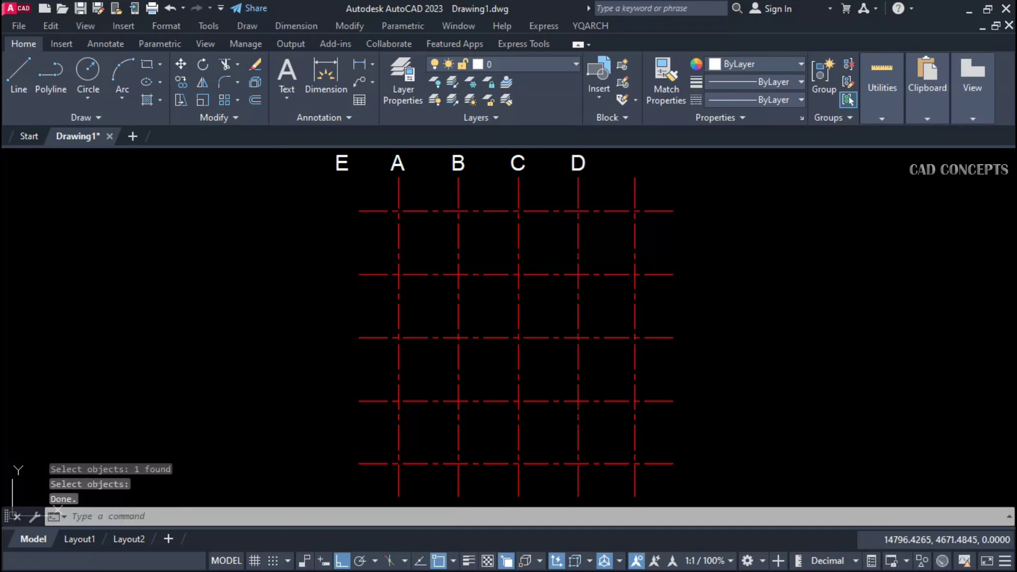
- Align letter E along the X axis with the fifth vertical grid line
{"action": "key", "text": "Return"}
{"action": "left_click", "coordinate": [342, 166]}
{"action": "key", "text": "Return"}
{"action": "left_click", "coordinate": [634, 190]}
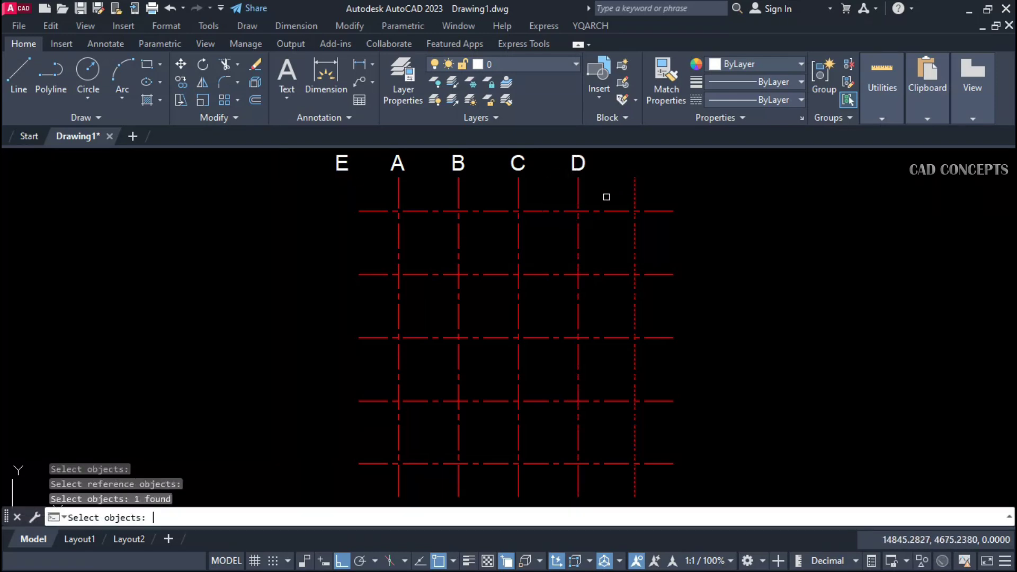
{"action": "key", "text": "Return"}
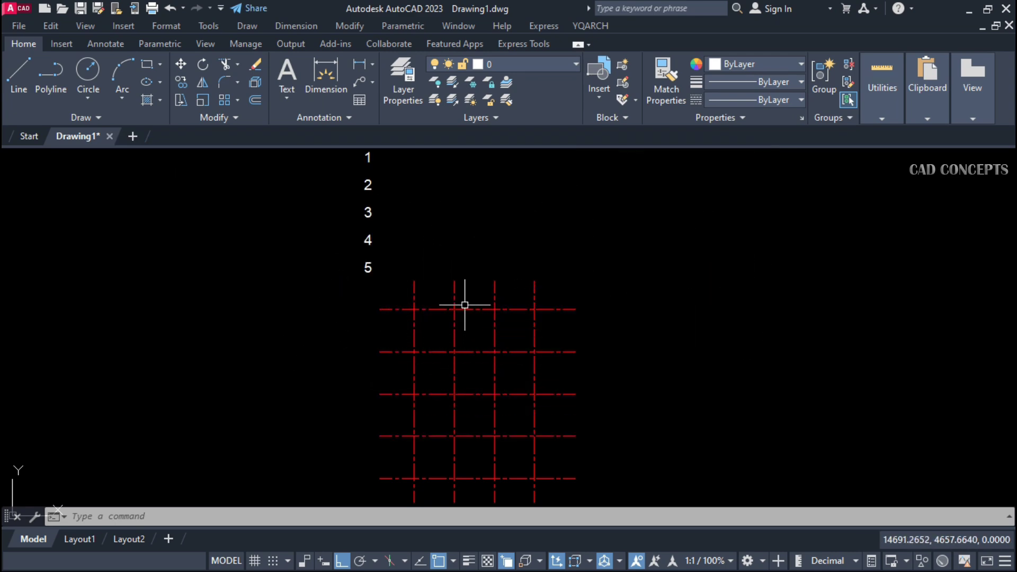
- Set the alignment mode to align to Y axis and align number 1 with the uppermost horizontal grid line
{"action": "key", "text": "Return"}
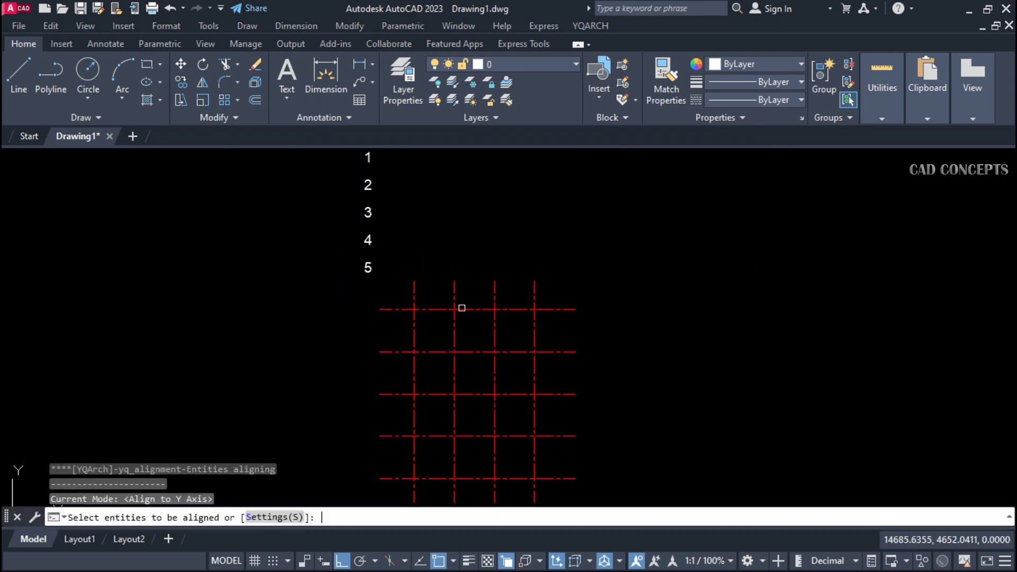
{"action": "type", "text": "S"}
{"action": "key", "text": "Return"}
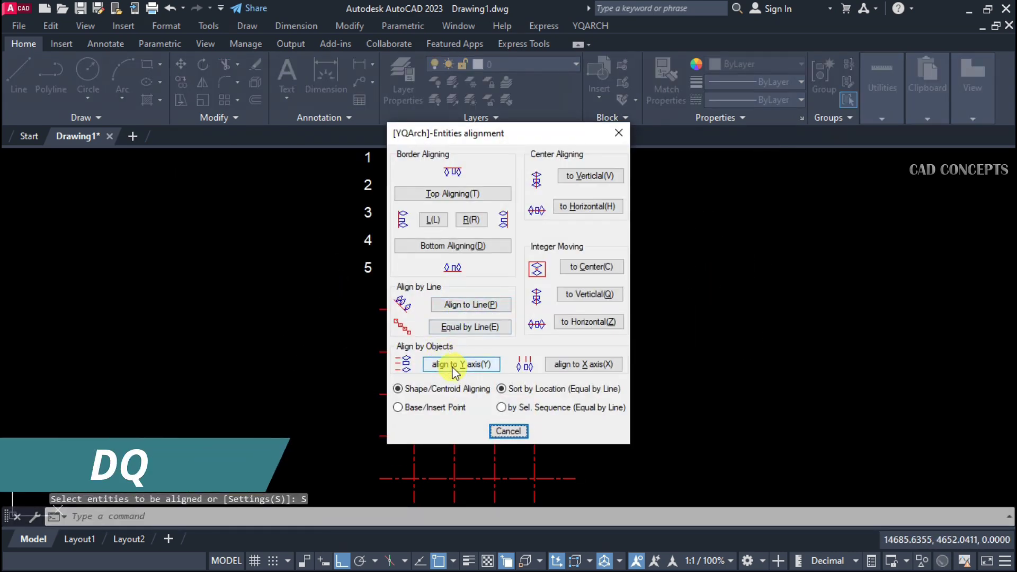
{"action": "left_click", "coordinate": [456, 364]}
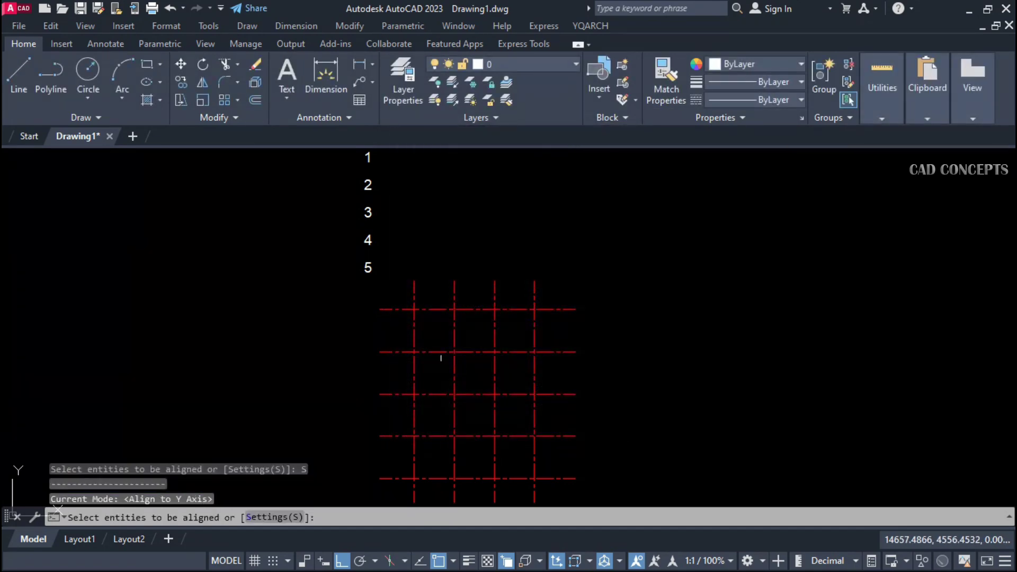
{"action": "left_click", "coordinate": [370, 159]}
{"action": "key", "text": "Return"}
{"action": "left_click", "coordinate": [384, 308]}
{"action": "key", "text": "Return"}
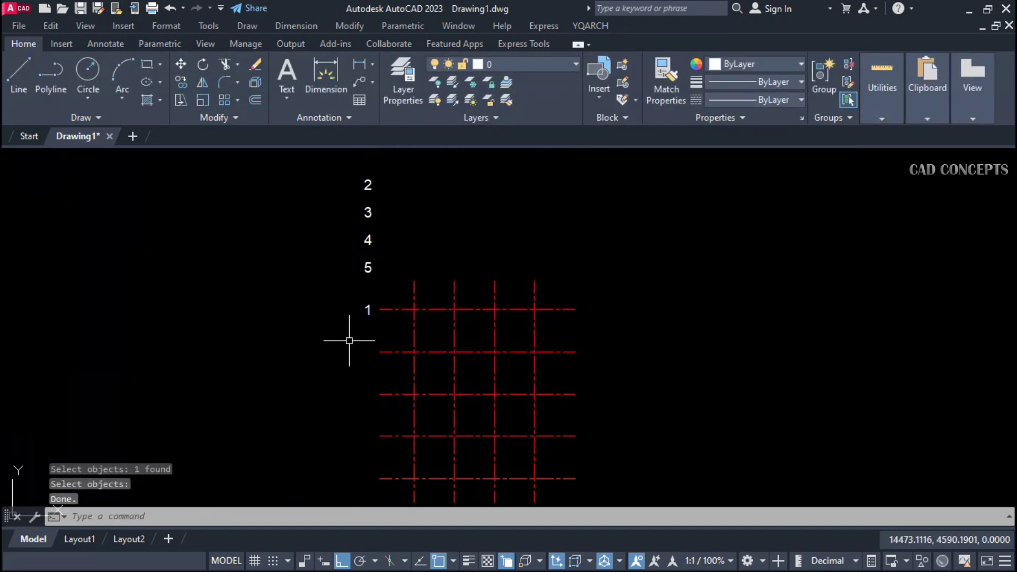
- Align number 2 along the Y axis with the second horizontal grid line
{"action": "key", "text": "Return"}
{"action": "left_click", "coordinate": [366, 187]}
{"action": "key", "text": "Return"}
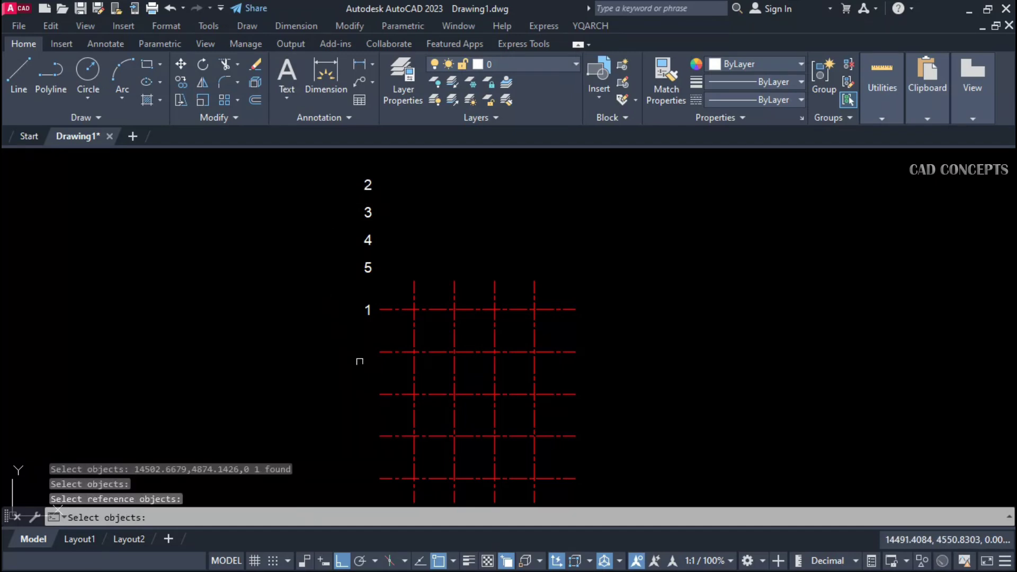
{"action": "left_click", "coordinate": [383, 354]}
{"action": "key", "text": "Return"}
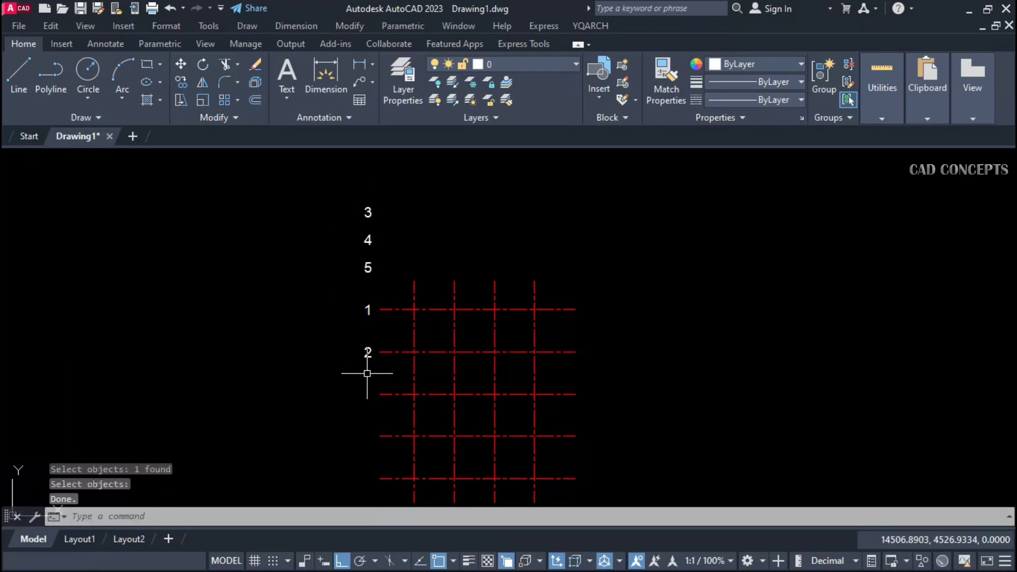
- Align number 3 along the Y axis with the third horizontal grid line
{"action": "key", "text": "Return"}
{"action": "left_click", "coordinate": [368, 236]}
{"action": "key", "text": "Return"}
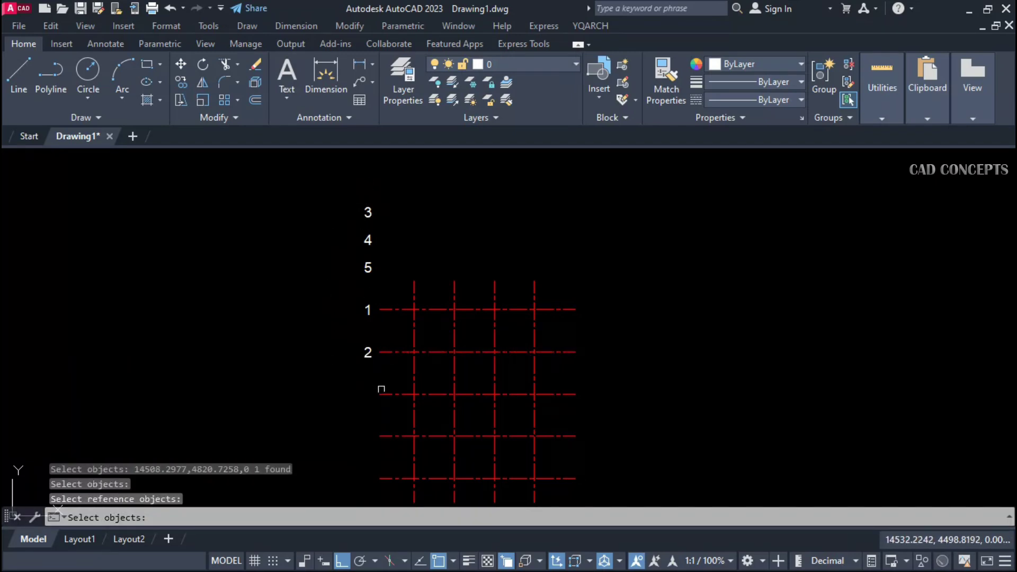
{"action": "left_click", "coordinate": [380, 394]}
{"action": "key", "text": "Return"}
- Align number 4 along the Y axis with the fourth horizontal grid line
{"action": "key", "text": "Return"}
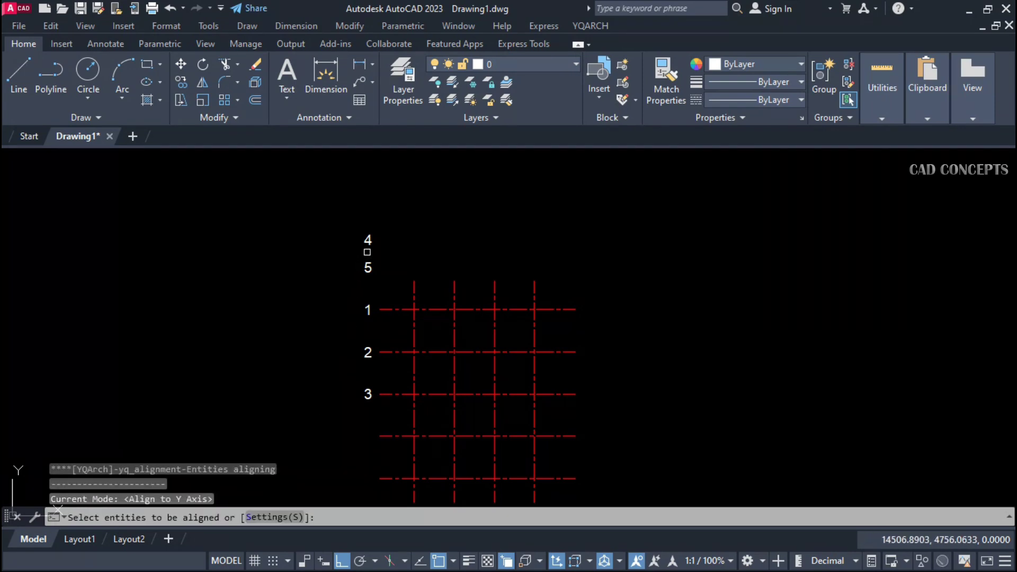
{"action": "left_click", "coordinate": [369, 244]}
{"action": "key", "text": "Return"}
{"action": "left_click", "coordinate": [388, 435]}
- Align number 5 along the Y axis with the lowest horizontal grid line
{"action": "key", "text": "Return"}
{"action": "key", "text": "Return"}
{"action": "left_click", "coordinate": [368, 267]}
{"action": "key", "text": "Return"}
{"action": "left_click", "coordinate": [385, 478]}
{"action": "key", "text": "Return"}
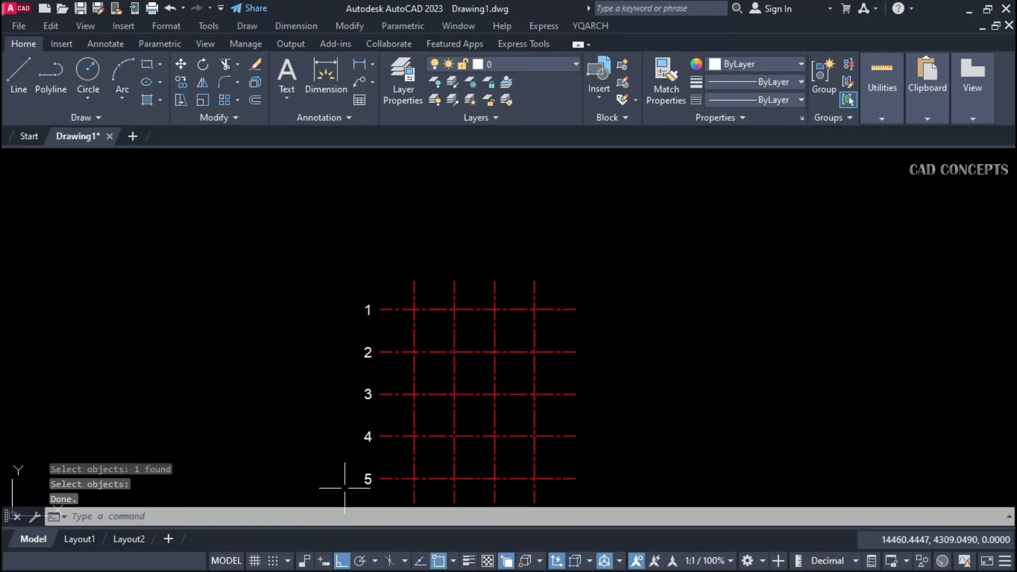
- Finish the horizontal line and draw a separate diagonal line sloping down to the right below its left end, with Ortho off
{"action": "middle_click_drag", "start_coordinate": [397, 459], "coordinate": [393, 432]}
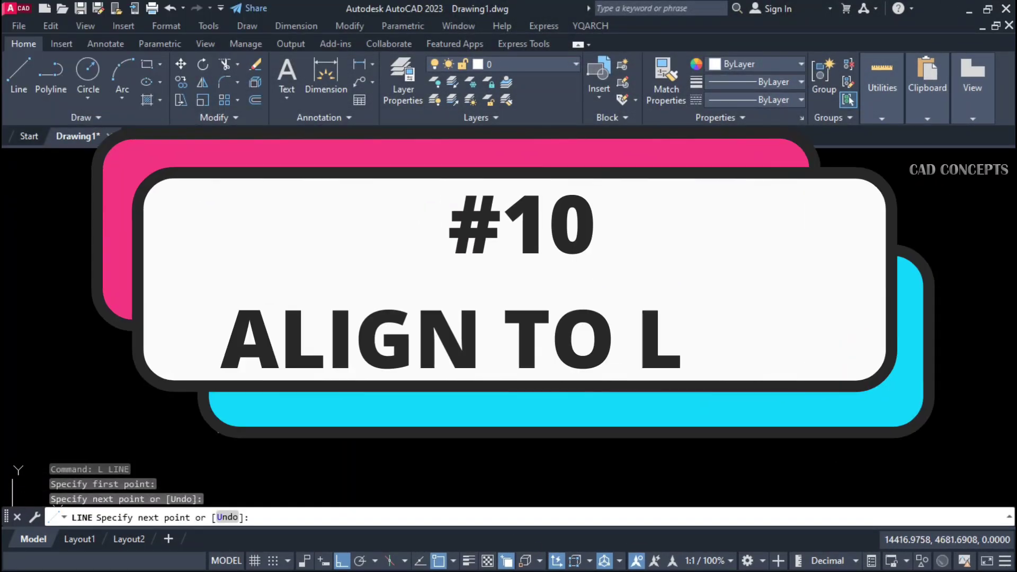
{"action": "key", "text": "Return"}
{"action": "key", "text": "Return"}
{"action": "left_click", "coordinate": [110, 264]}
{"action": "key", "text": "F8"}
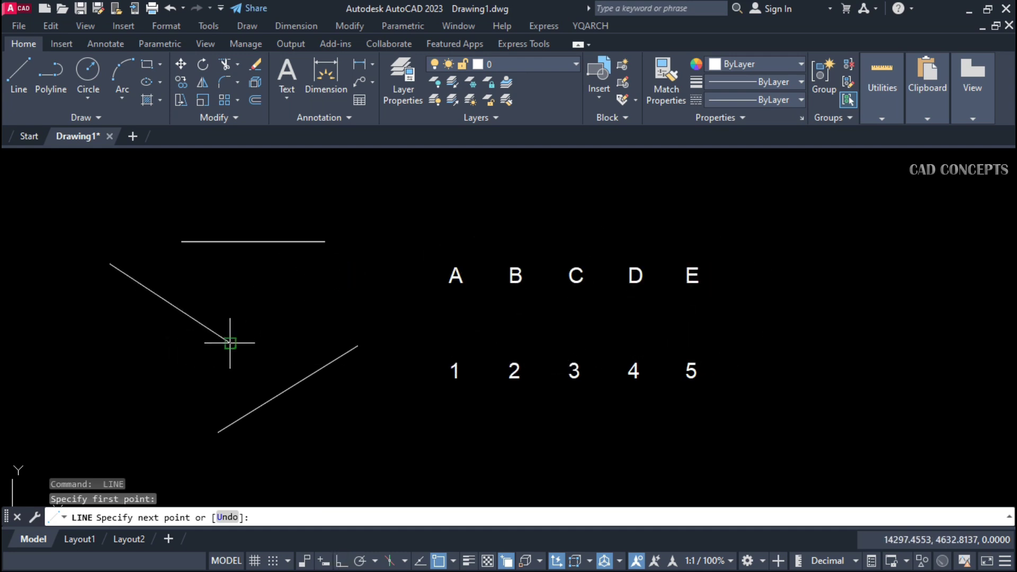
{"action": "left_click", "coordinate": [230, 343]}
{"action": "key", "text": "Escape"}
{"action": "key", "text": "Escape"}
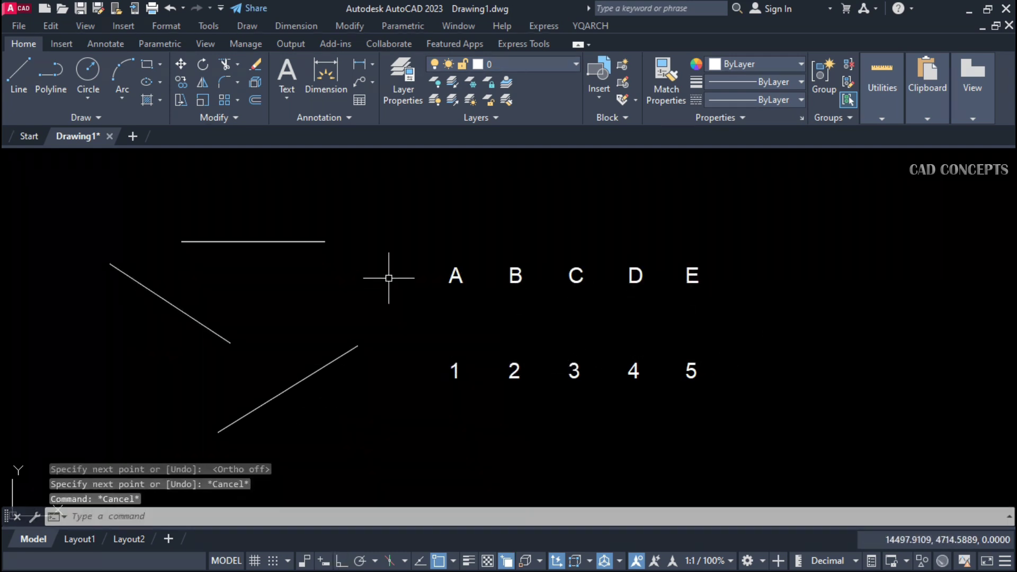
- Start the YQArch entity alignment command DQ and set its mode to Align to Line
{"action": "scroll", "coordinate": [390, 277], "scroll_direction": "up", "scroll_amount": 2}
{"action": "mouse_move", "coordinate": [390, 289]}
{"action": "middle_mouse_down"}
{"action": "mouse_move", "coordinate": [463, 245]}
{"action": "mouse_move", "coordinate": [477, 250]}
{"action": "middle_mouse_up"}
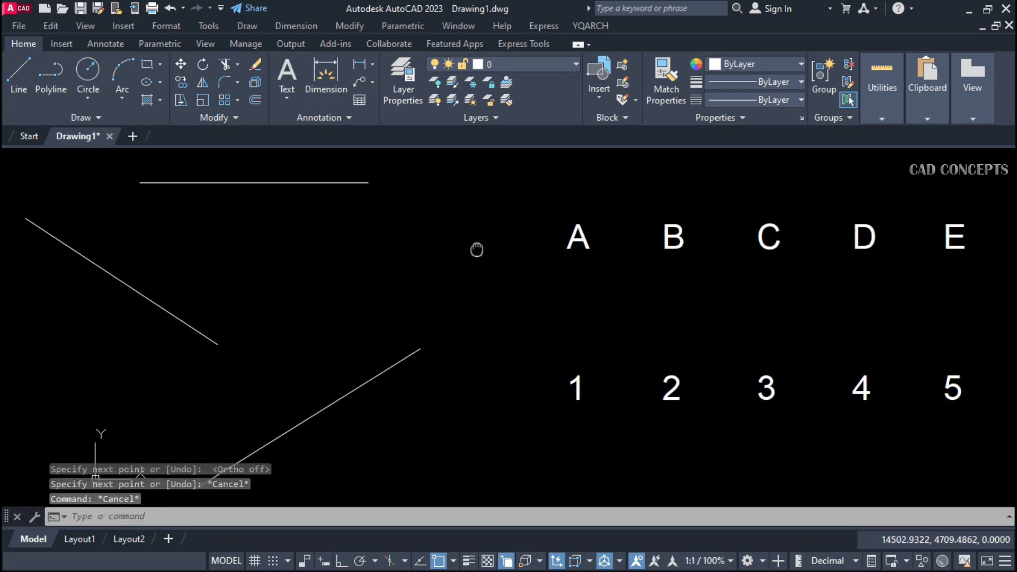
{"action": "scroll", "coordinate": [462, 311], "scroll_direction": "down", "scroll_amount": 2}
{"action": "middle_click_drag", "start_coordinate": [462, 311], "coordinate": [394, 310]}
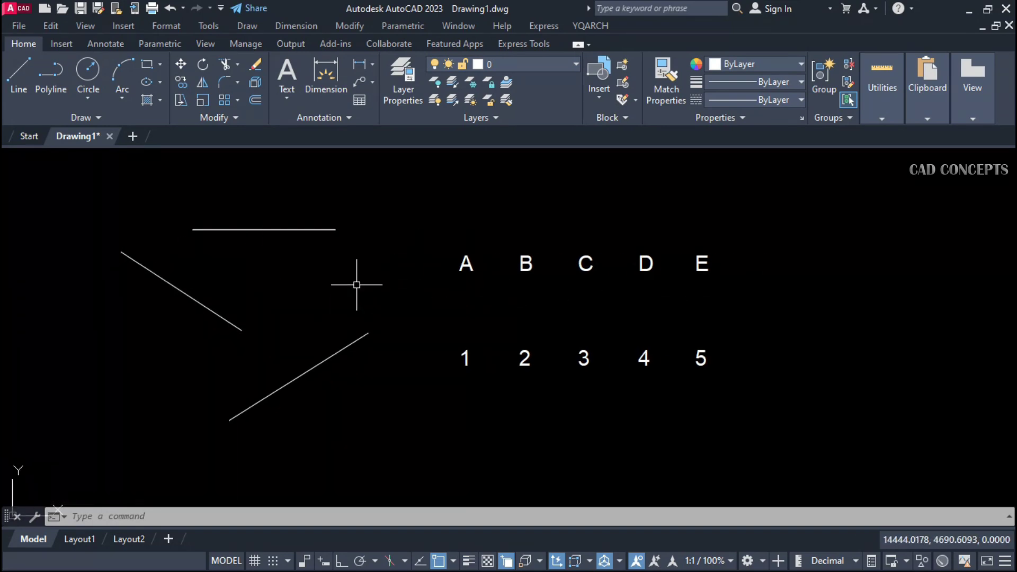
{"action": "type", "text": "dq"}
{"action": "key", "text": "Return"}
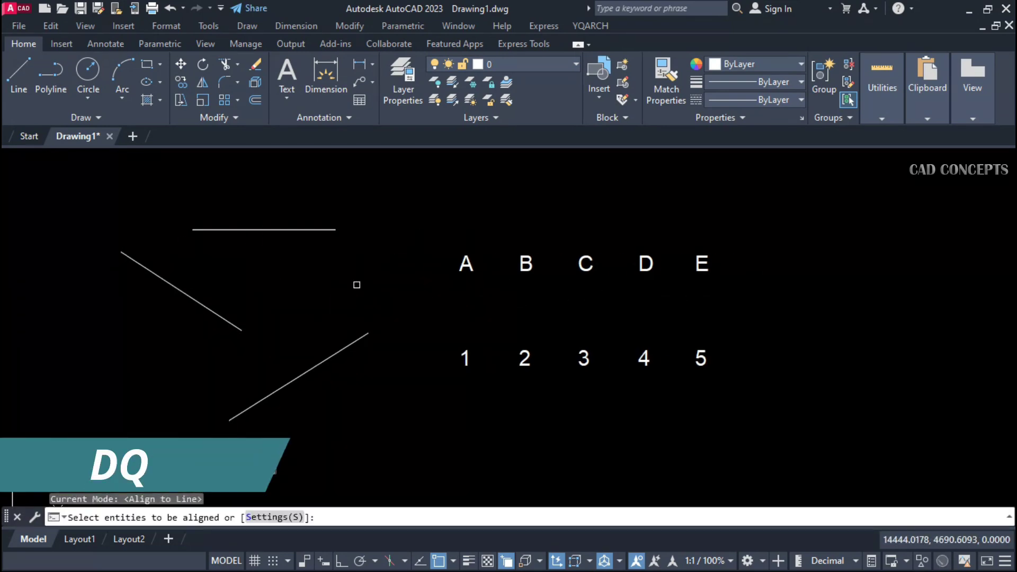
{"action": "type", "text": "S"}
{"action": "key", "text": "Return"}
{"action": "left_click", "coordinate": [457, 306]}
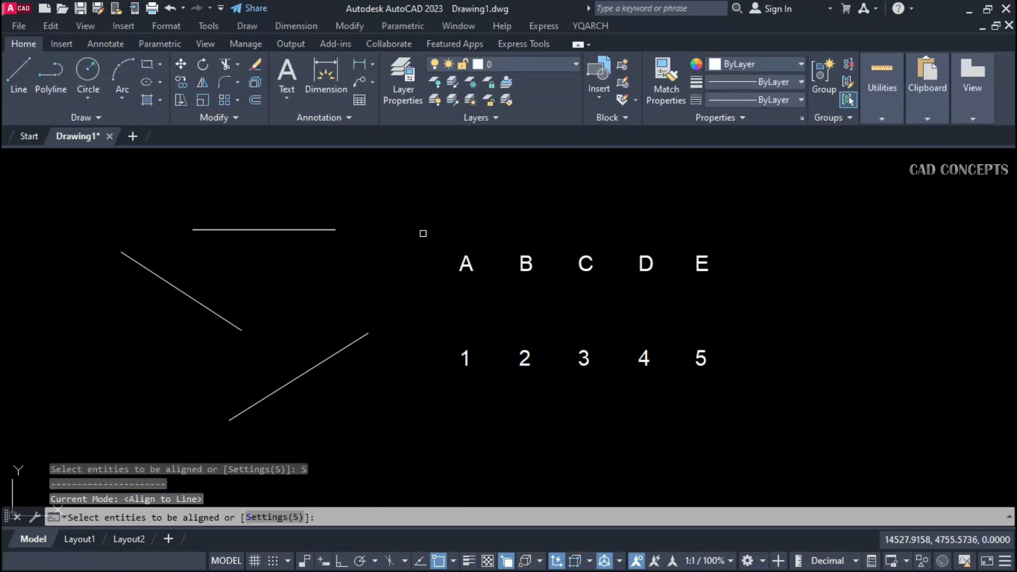
- Align the letters A to E to the direction of the rising diagonal line, using its two endpoints
{"action": "left_click", "coordinate": [423, 233]}
{"action": "left_click", "coordinate": [734, 283]}
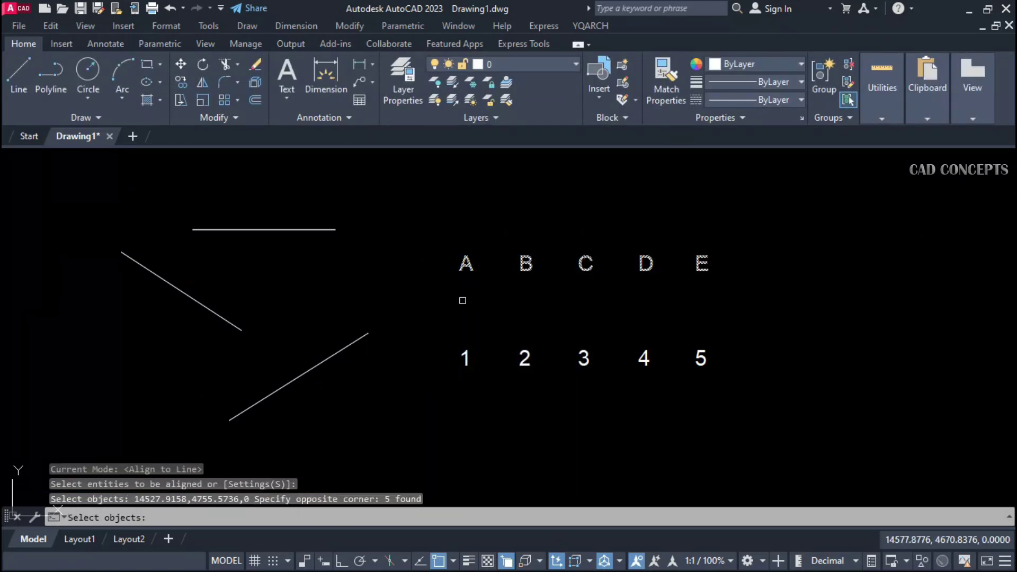
{"action": "key", "text": "Return"}
{"action": "left_click", "coordinate": [229, 421]}
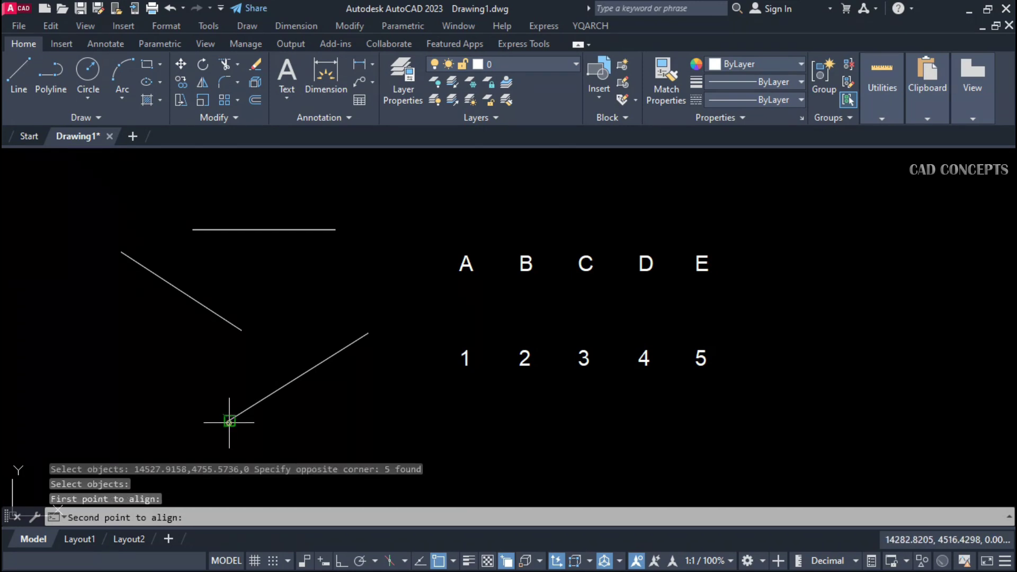
{"action": "left_click", "coordinate": [367, 333]}
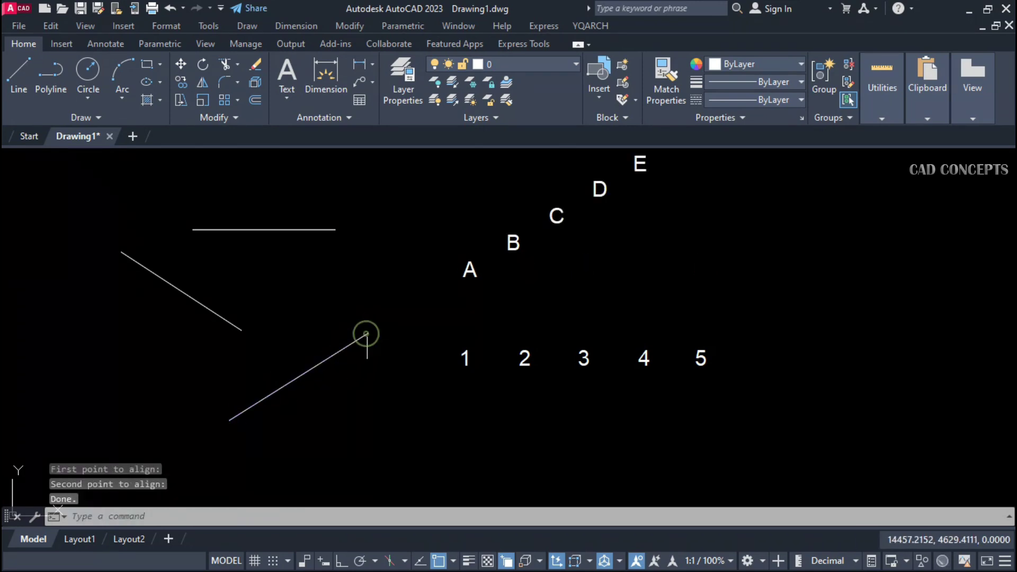
- Align the numbers 1 to 5 to the direction of the descending diagonal line
{"action": "middle_click_drag", "start_coordinate": [417, 325], "coordinate": [416, 370]}
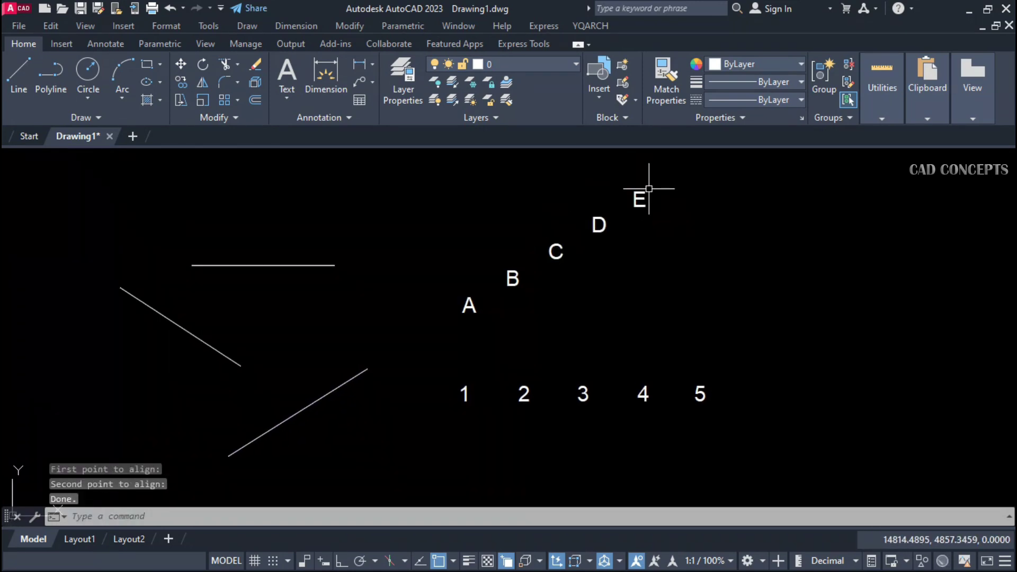
{"action": "key", "text": "Return"}
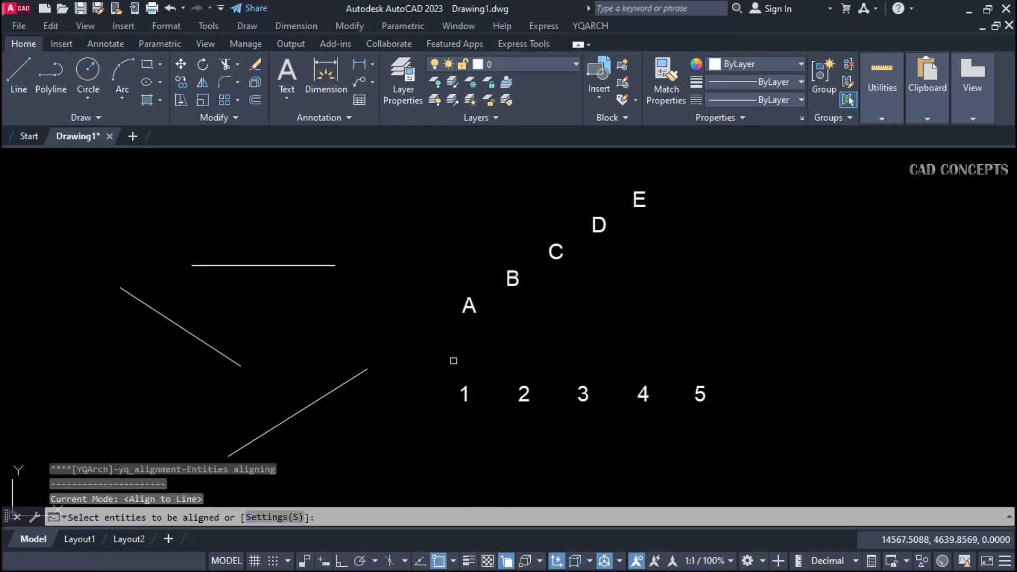
{"action": "left_click", "coordinate": [437, 368]}
{"action": "left_click", "coordinate": [752, 421]}
{"action": "key", "text": "Return"}
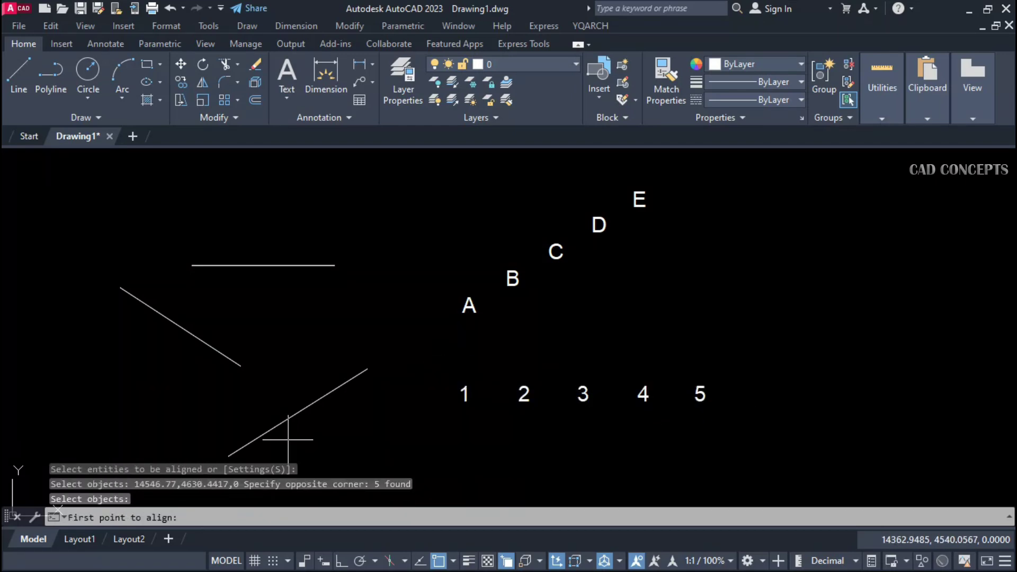
{"action": "left_click", "coordinate": [229, 455]}
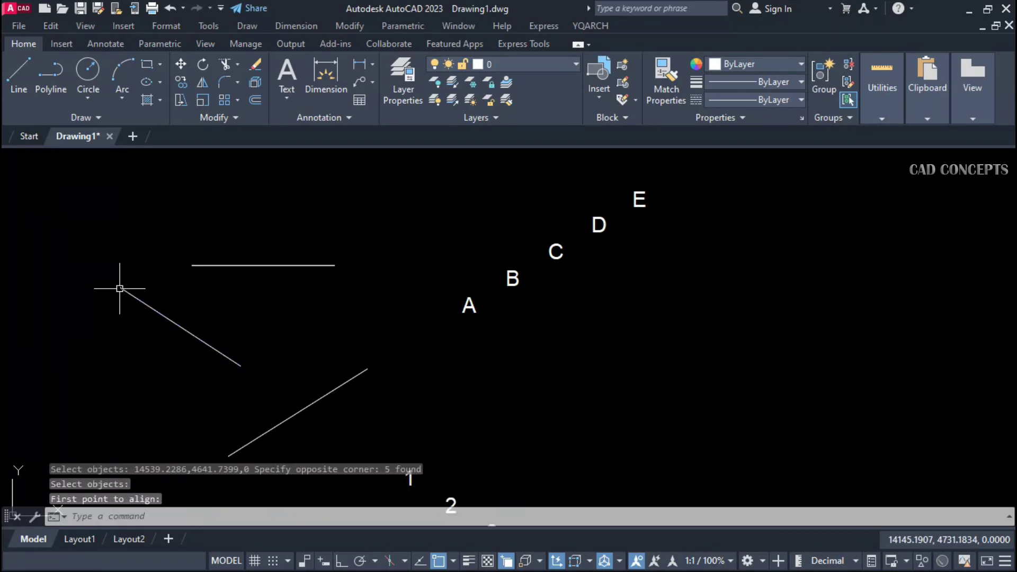
- Align the numbers 1 to 5 to the horizontal line, using its two endpoints
{"action": "left_click", "coordinate": [351, 371]}
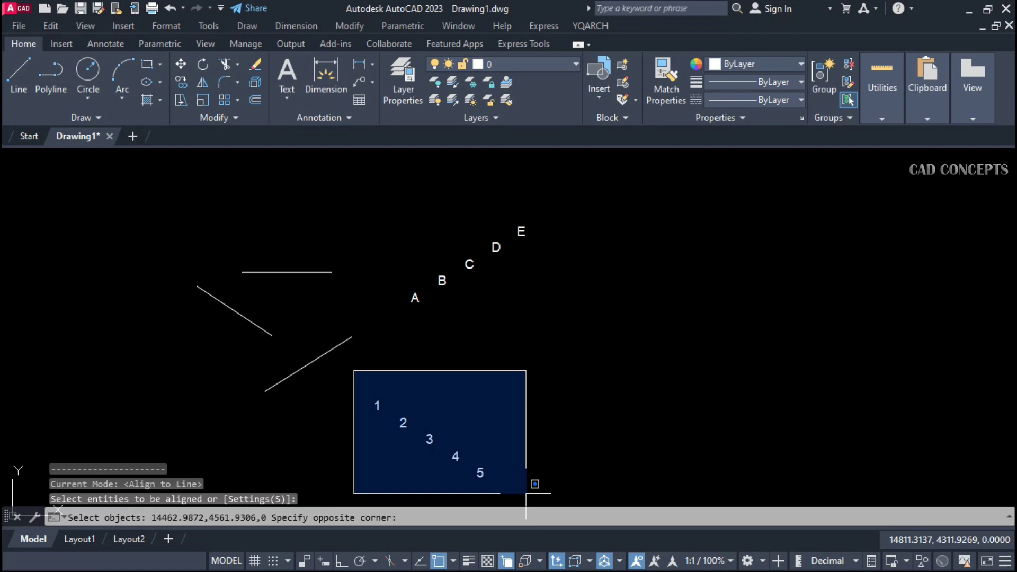
{"action": "left_click", "coordinate": [526, 494]}
{"action": "key", "text": "Return"}
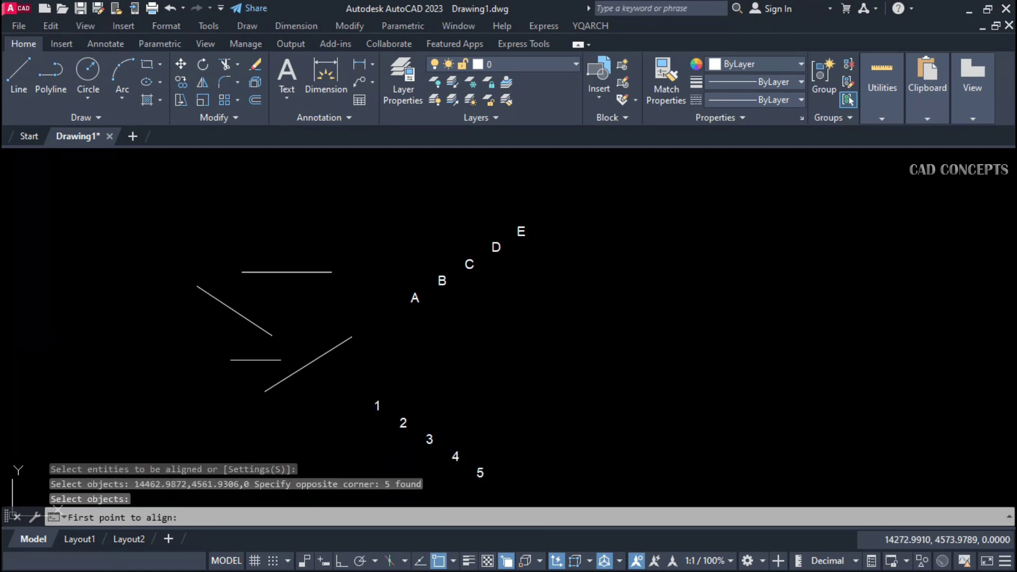
{"action": "left_click", "coordinate": [240, 273]}
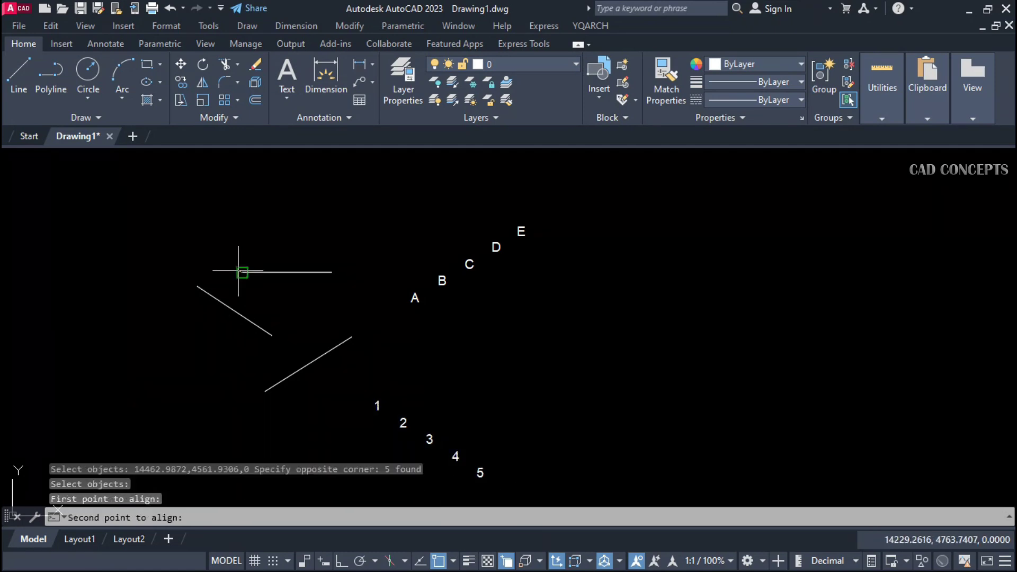
{"action": "left_click", "coordinate": [331, 273]}
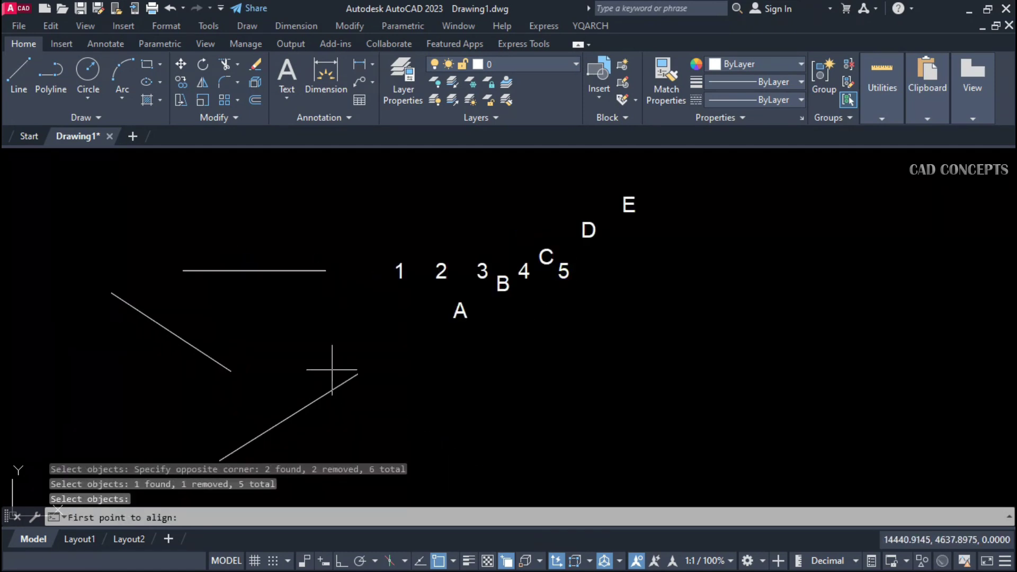
- Align the letters A to E to the direction of the descending diagonal line
{"action": "left_click", "coordinate": [111, 292]}
{"action": "scroll", "coordinate": [267, 334], "scroll_direction": "down", "scroll_amount": 2}
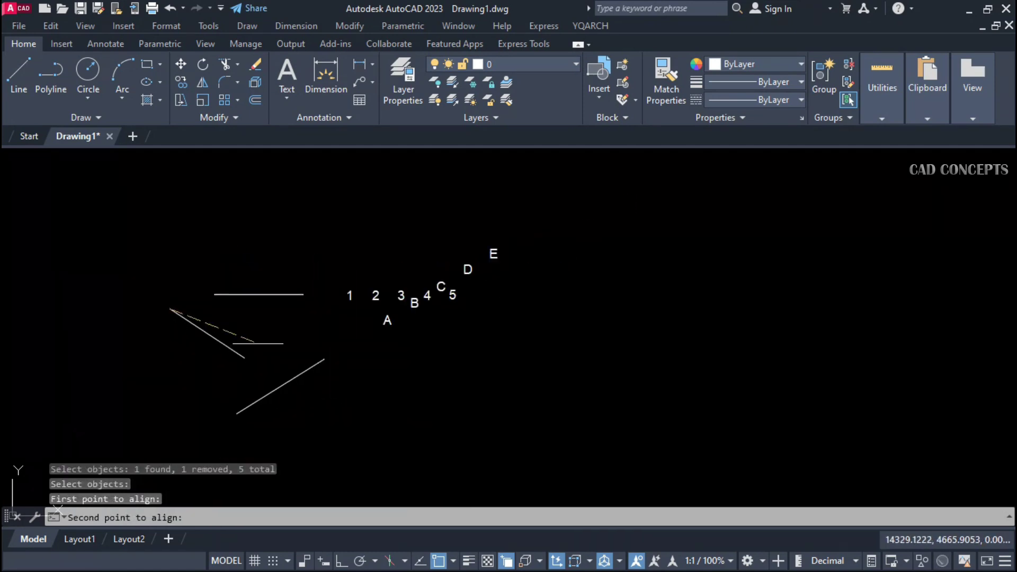
{"action": "left_click", "coordinate": [245, 358]}
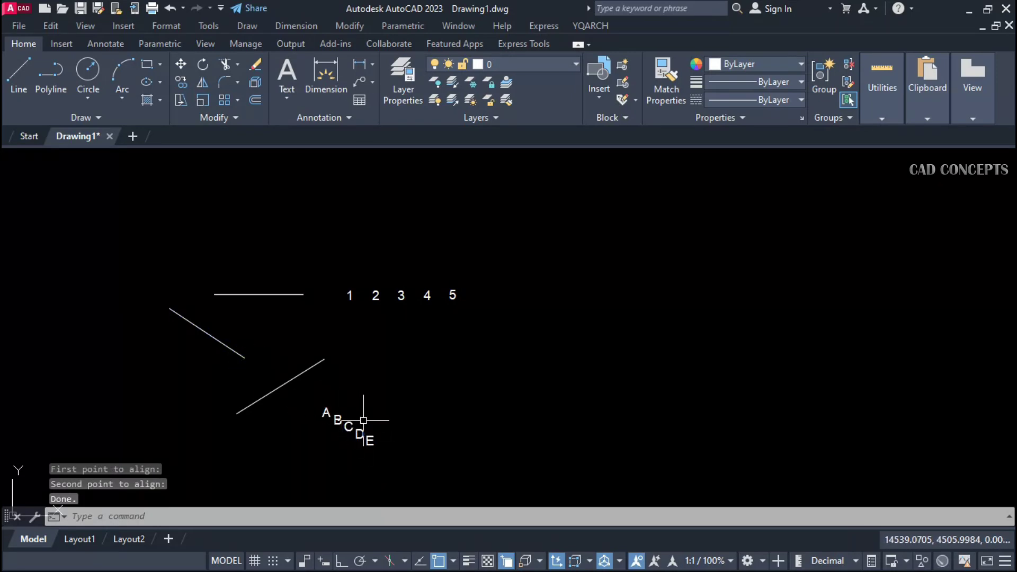
- Align the numbers 1 to 5 to the direction of the rising diagonal line, using its two endpoints
{"action": "key", "text": "Return"}
{"action": "left_click", "coordinate": [336, 275]}
{"action": "left_click", "coordinate": [471, 333]}
{"action": "key", "text": "Return"}
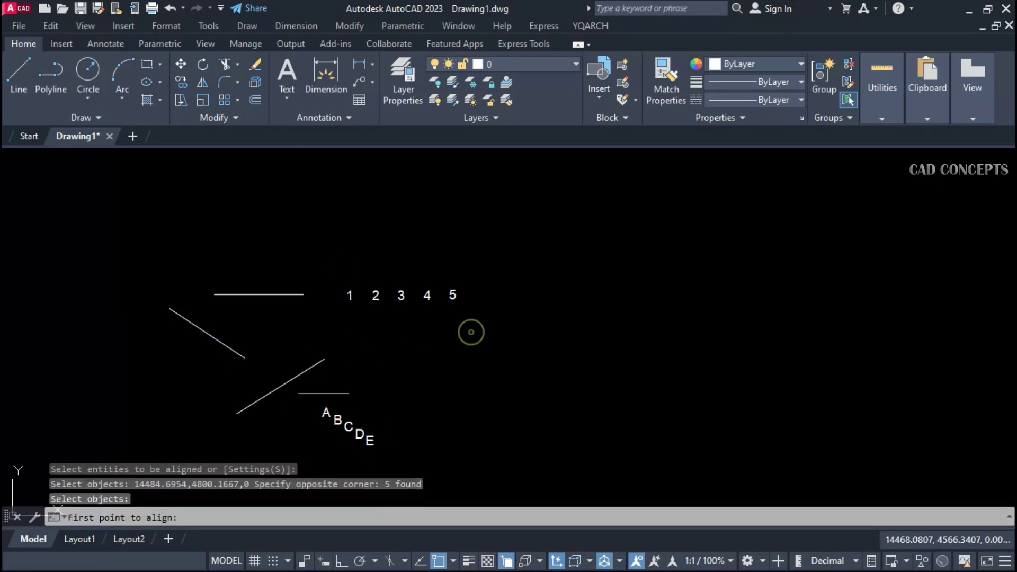
{"action": "left_click", "coordinate": [236, 414]}
{"action": "left_click", "coordinate": [324, 360]}
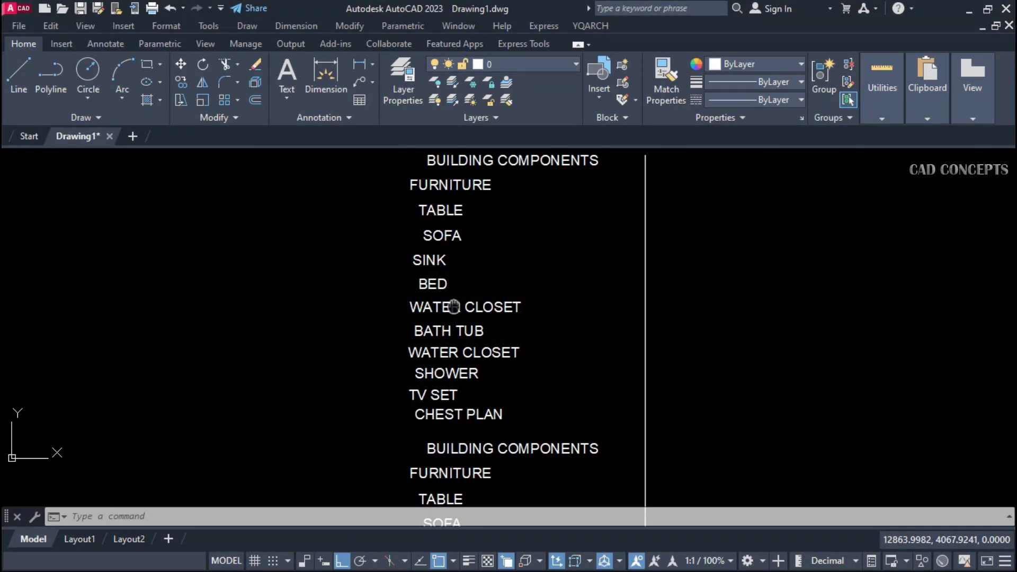
{"action": "scroll", "coordinate": [454, 302], "scroll_direction": "down", "scroll_amount": 3}
{"action": "scroll", "coordinate": [486, 378], "scroll_direction": "up", "scroll_amount": 3}
{"action": "middle_click_drag", "start_coordinate": [487, 378], "coordinate": [484, 422]}
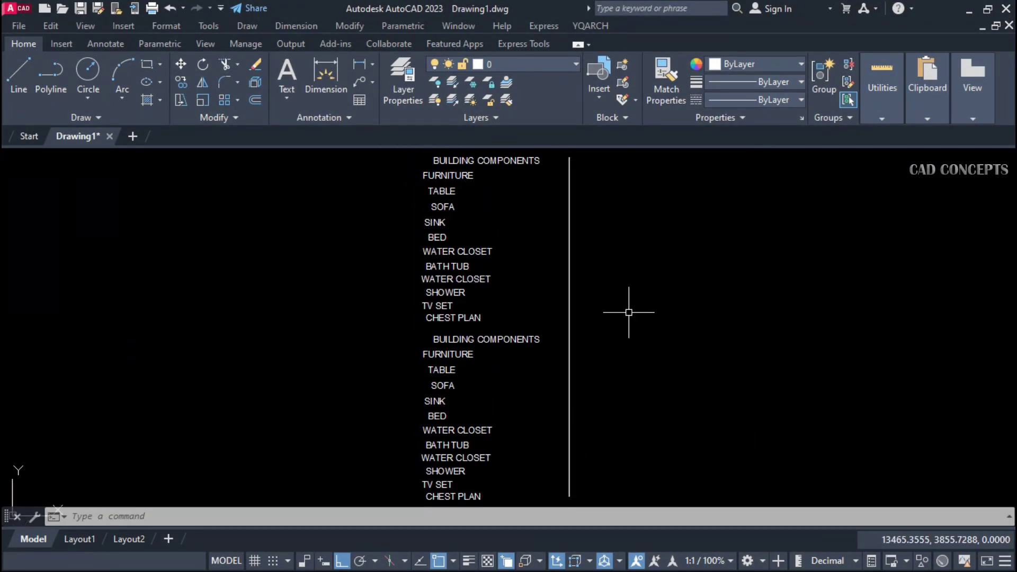
- Left-align the column of building component labels to the middle vertical line
{"action": "type", "text": "S"}
{"action": "key", "text": "Return"}
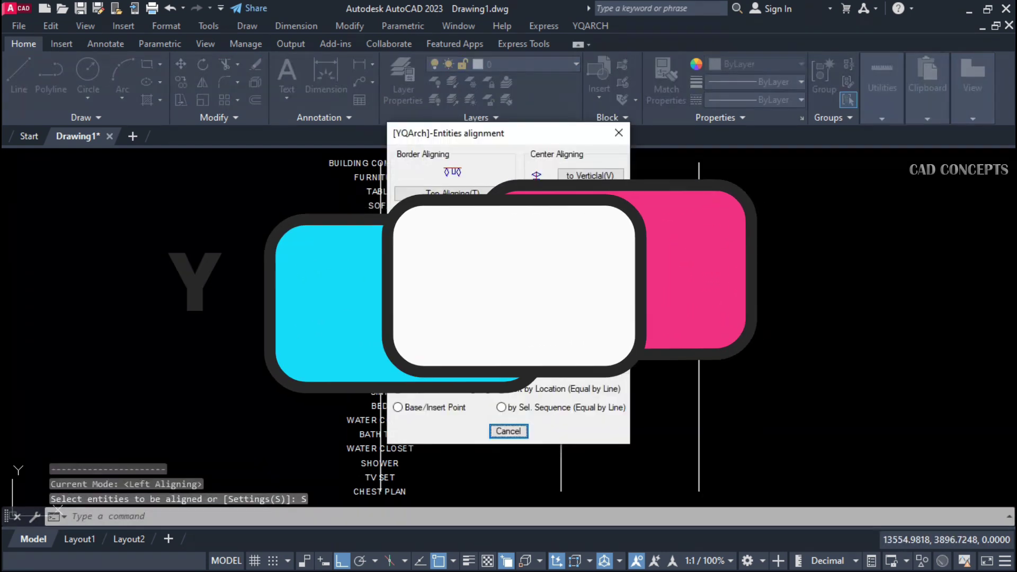
{"action": "left_click", "coordinate": [508, 432]}
{"action": "left_click", "coordinate": [331, 155]}
{"action": "left_click", "coordinate": [427, 498]}
{"action": "key", "text": "Return"}
{"action": "left_click", "coordinate": [561, 161]}
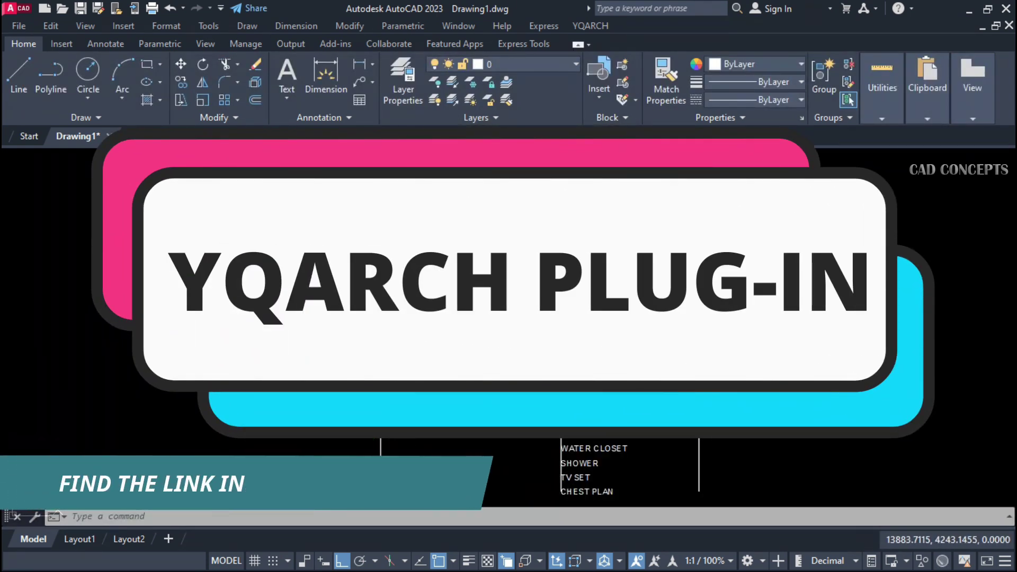
- Set the alignment mode to right aligning and align the column of labels to the rightmost vertical line
{"action": "key", "text": "Return"}
{"action": "left_click", "coordinate": [275, 520]}
{"action": "left_click", "coordinate": [468, 220]}
{"action": "left_click", "coordinate": [580, 151]}
{"action": "left_click", "coordinate": [571, 498]}
{"action": "key", "text": "Return"}
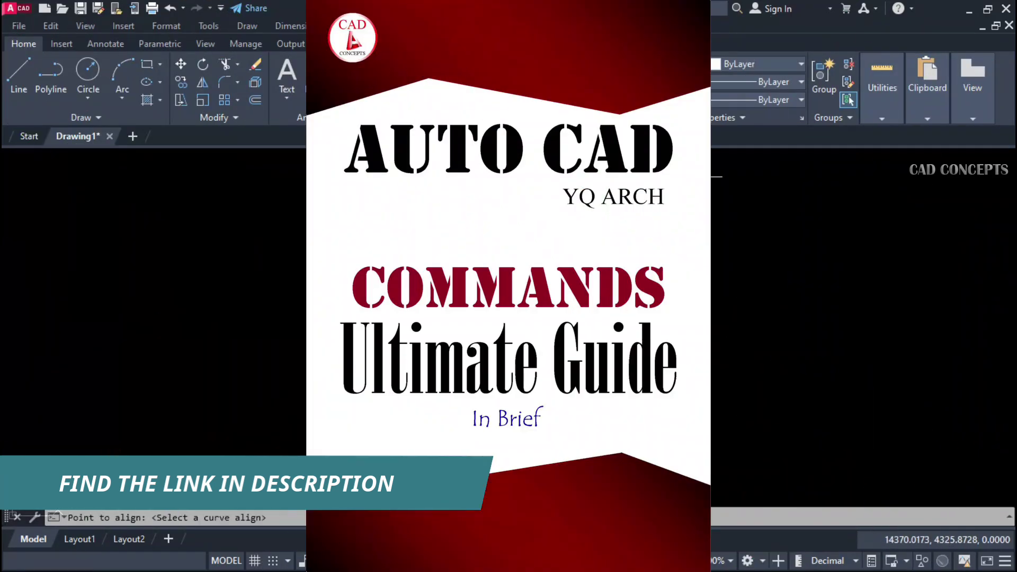
{"action": "left_click", "coordinate": [681, 163]}
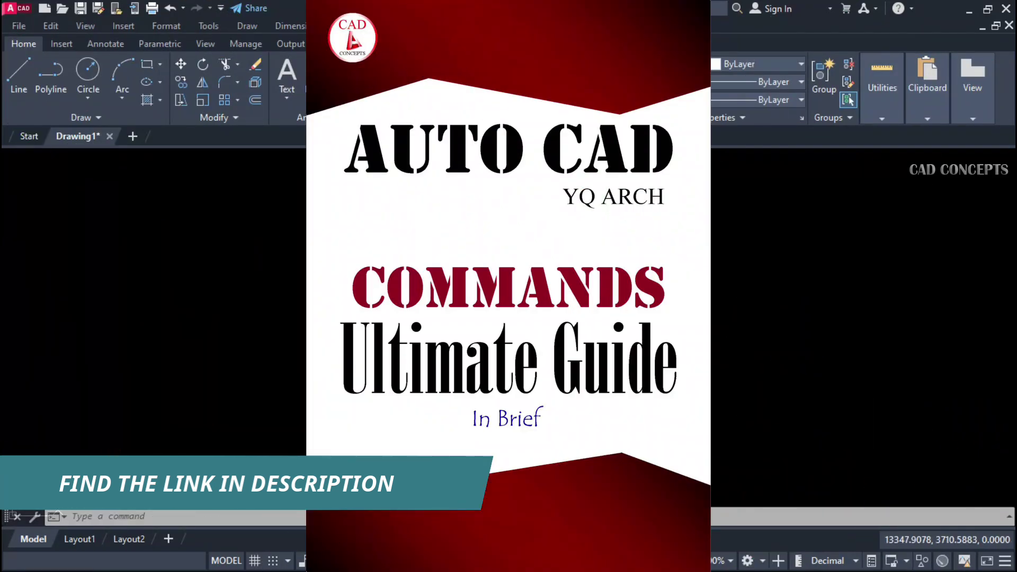
{"action": "key", "text": "ctrl+z"}
{"action": "key", "text": "ctrl+z"}
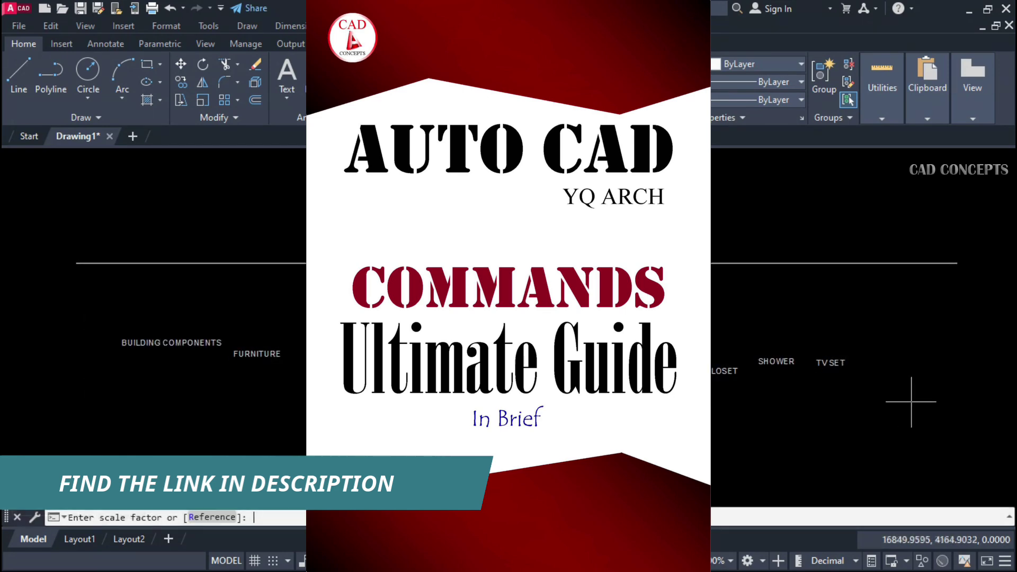
{"action": "key", "text": "Return"}
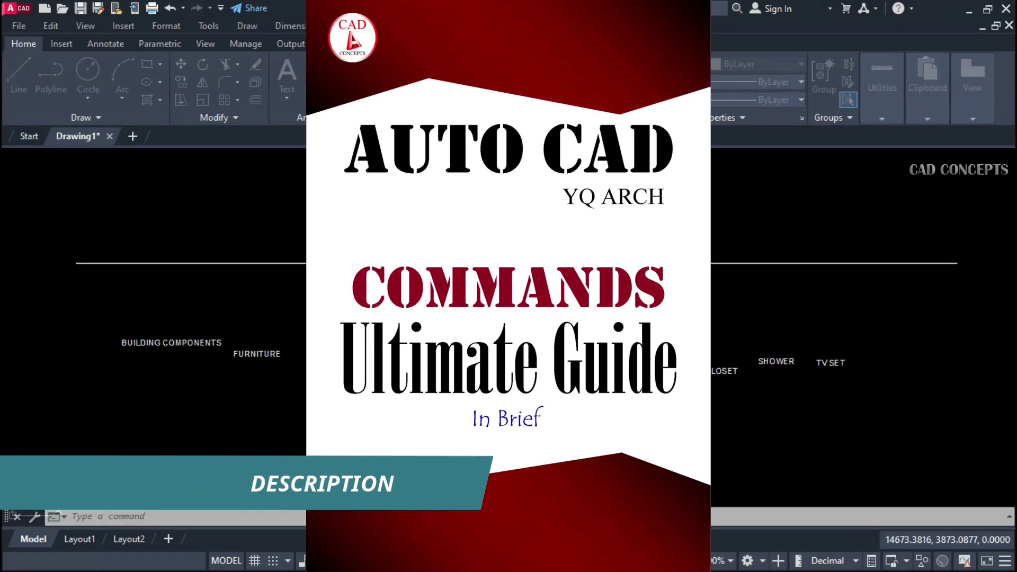
- Stretch both ends of the horizontal line inward to fit the width of the row of text labels
{"action": "type", "text": "s"}
{"action": "key", "text": "Return"}
{"action": "left_click", "coordinate": [860, 293]}
{"action": "left_click", "coordinate": [962, 243]}
{"action": "left_click", "coordinate": [933, 287]}
{"action": "type", "text": "s"}
{"action": "key", "text": "Return"}
{"action": "left_click", "coordinate": [957, 263]}
{"action": "left_click", "coordinate": [846, 263]}
{"action": "left_click", "coordinate": [97, 243]}
{"action": "left_click", "coordinate": [66, 283]}
- Copy the horizontal line straight down to make a second parallel line below the label row
{"action": "left_click", "coordinate": [461, 334]}
{"action": "type", "text": "co"}
{"action": "key", "text": "Return"}
{"action": "left_click", "coordinate": [453, 224]}
{"action": "left_click", "coordinate": [455, 302]}
{"action": "key", "text": "Escape"}
{"action": "key", "text": "Escape"}
- Set the DQ alignment mode to Top Aligning and align the row of text labels to the lower horizontal line
{"action": "type", "text": "dq"}
{"action": "key", "text": "Return"}
{"action": "key", "text": "s"}
{"action": "key", "text": "Return"}
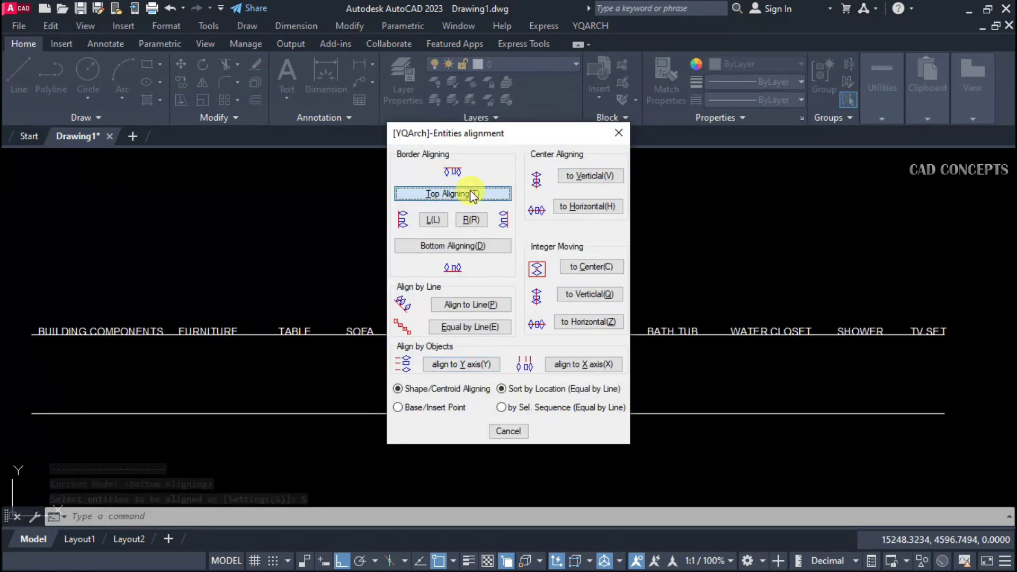
{"action": "left_click", "coordinate": [473, 194]}
{"action": "left_click", "coordinate": [34, 291]}
{"action": "left_click", "coordinate": [666, 340]}
{"action": "key", "text": "Return"}
{"action": "left_click", "coordinate": [93, 413]}
{"action": "middle_click_drag", "start_coordinate": [541, 375], "coordinate": [538, 346]}
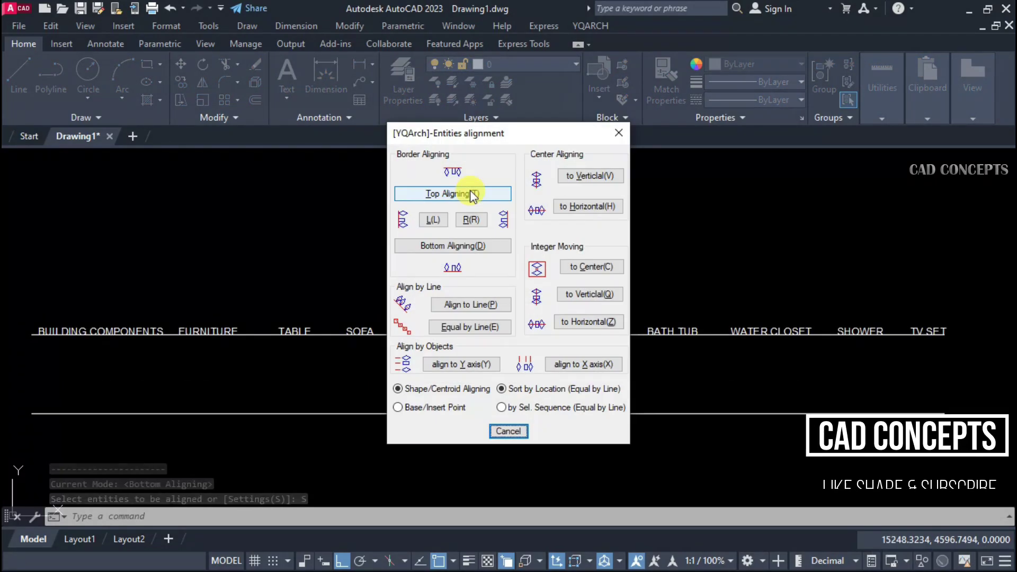
{"action": "left_click", "coordinate": [66, 414]}
{"action": "middle_click_drag", "start_coordinate": [541, 375], "coordinate": [538, 345]}
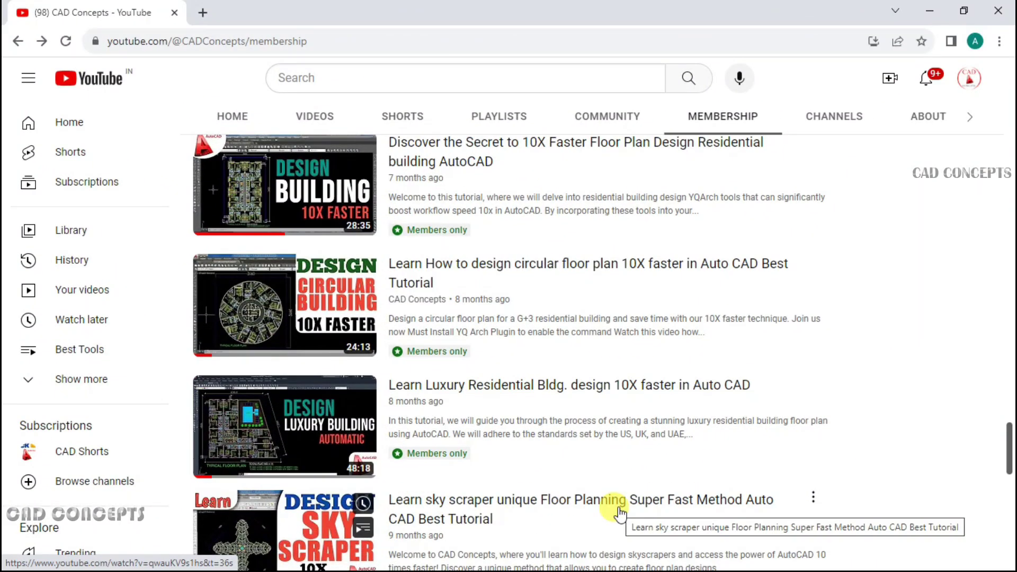
{"action": "scroll", "coordinate": [620, 513], "scroll_direction": "up", "scroll_amount": 20}
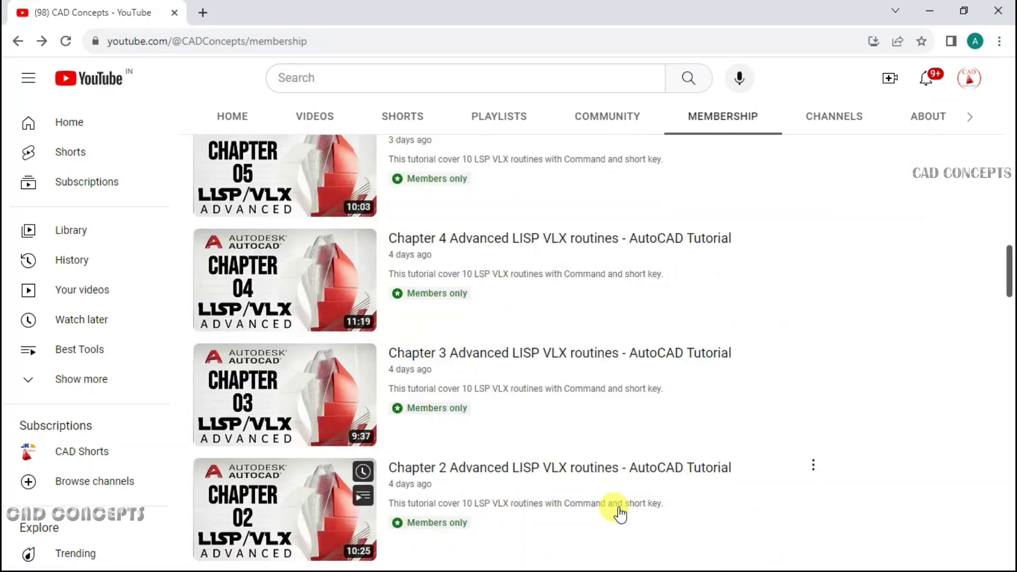
{"action": "scroll", "coordinate": [620, 513], "scroll_direction": "down", "scroll_amount": 10}
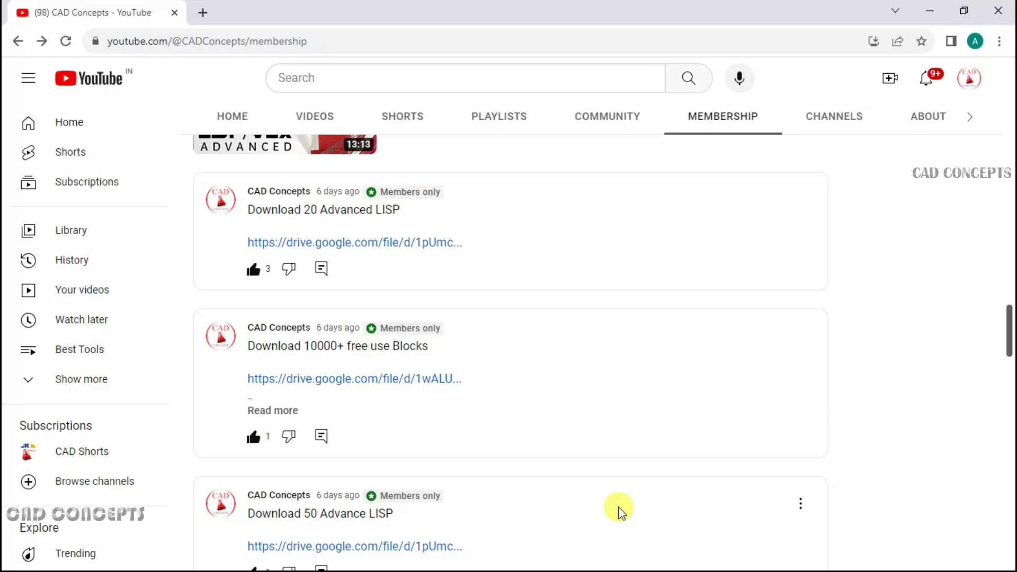
{"action": "scroll", "coordinate": [620, 513], "scroll_direction": "up", "scroll_amount": 7}
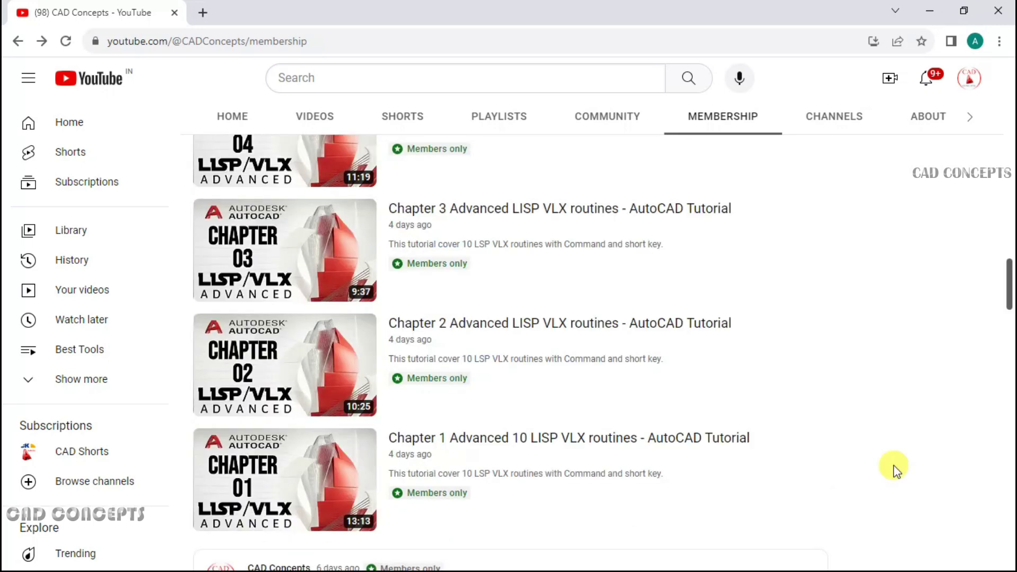